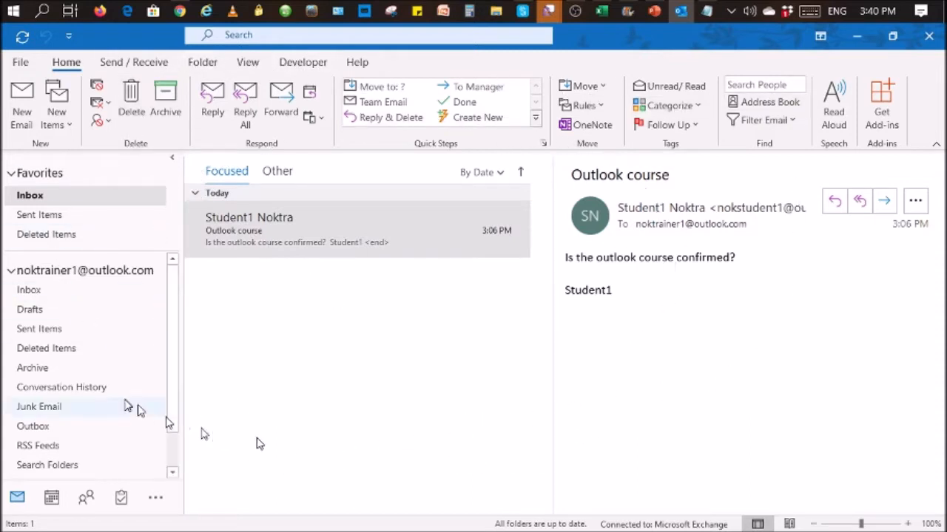
# Check the student's web inbox in Chrome and return to the trainer's inbox in desktop Outlook
pyautogui.moveTo(179, 11)
pyautogui.click(183, 38)
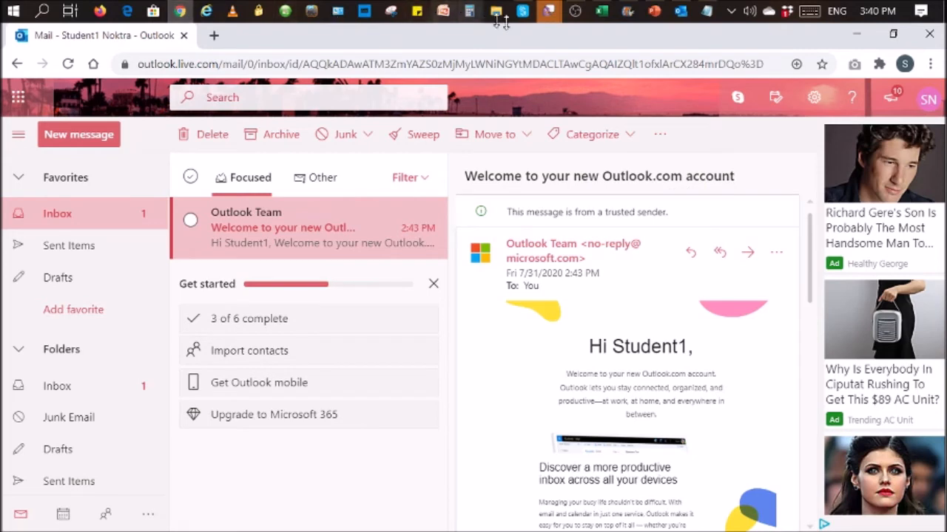
pyautogui.click(679, 13)
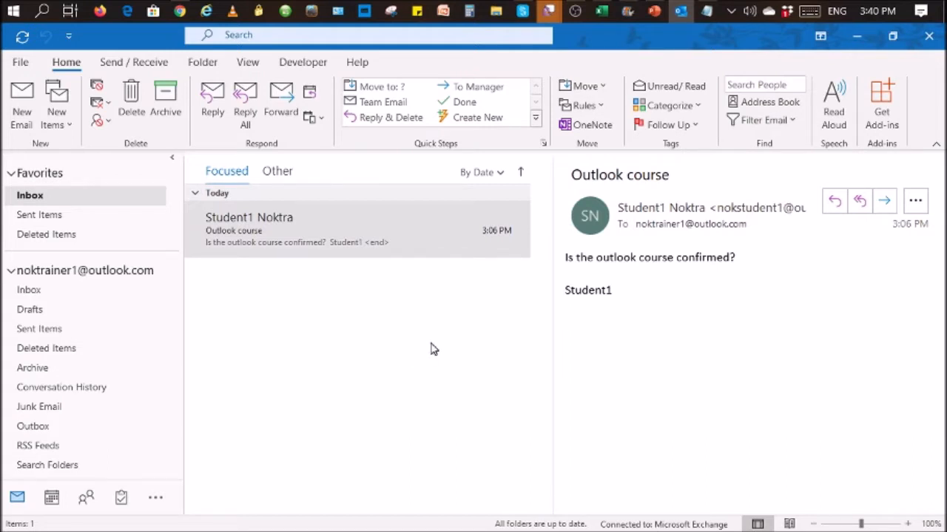
# Switch to the Notepad notes, review the definition of rules for arriving and sent messages, and return to Outlook to locate the Rules command
pyautogui.click(712, 13)
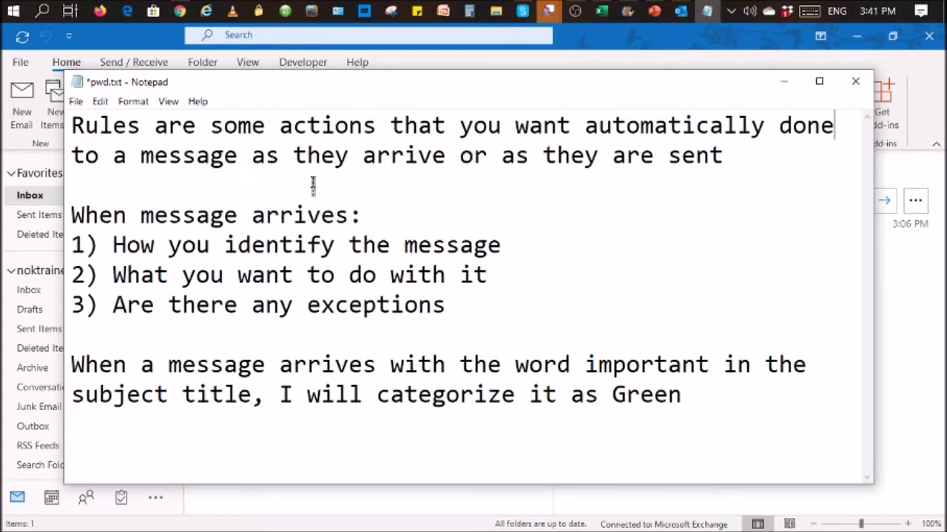
pyautogui.moveTo(252, 156); pyautogui.dragTo(718, 164)
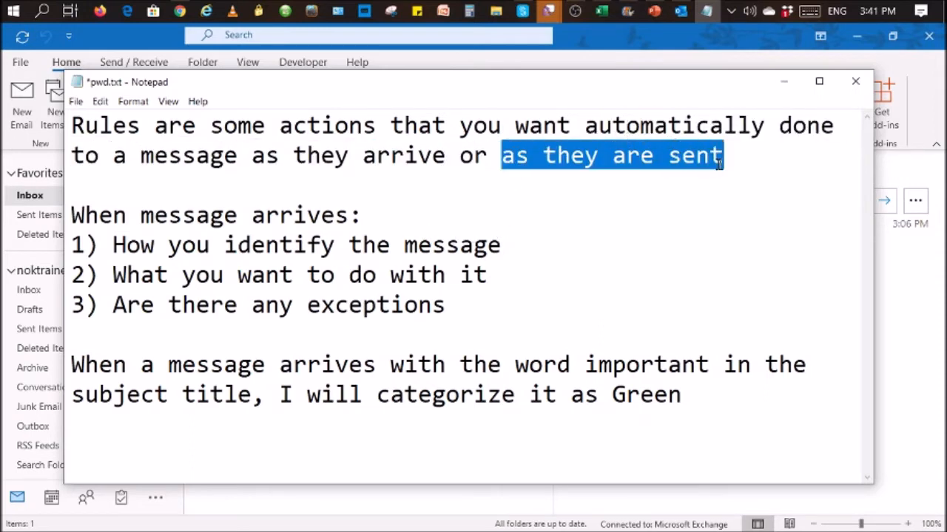
pyautogui.click(663, 188)
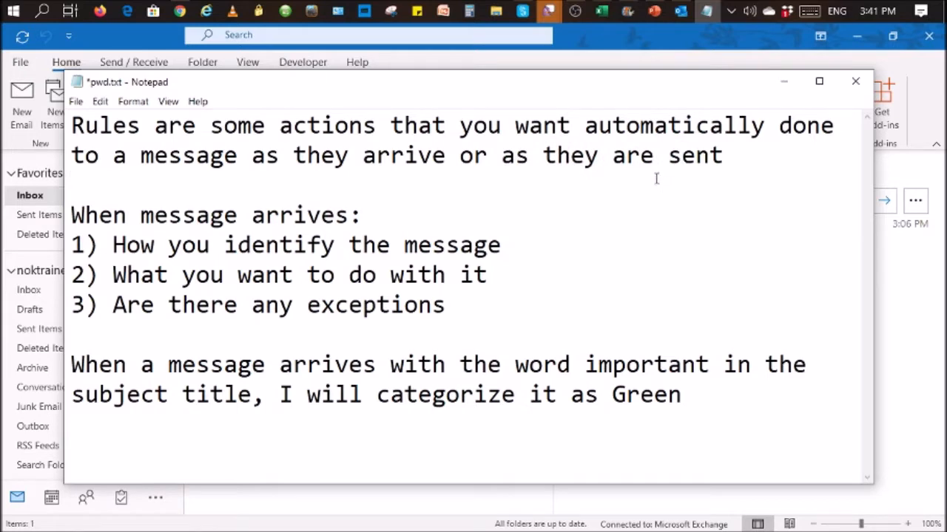
pyautogui.moveTo(142, 157); pyautogui.dragTo(445, 160)
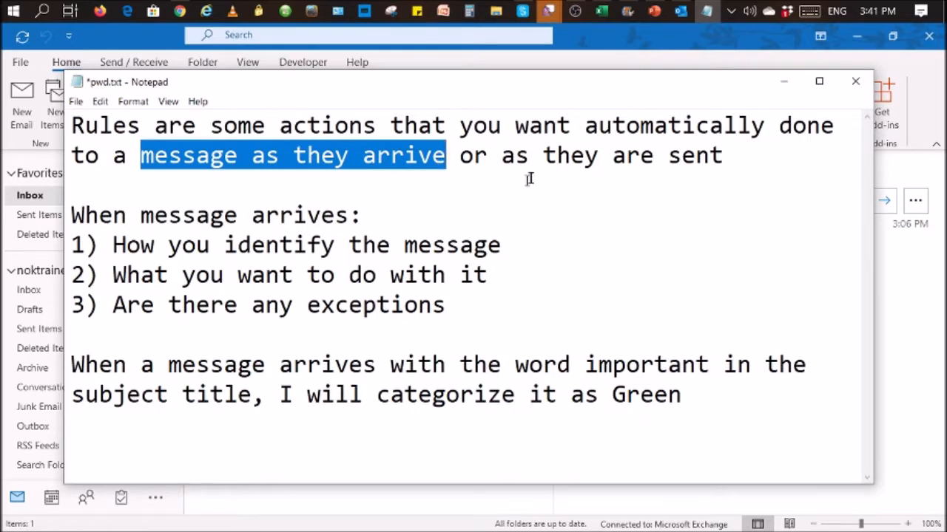
pyautogui.moveTo(501, 157); pyautogui.dragTo(730, 159)
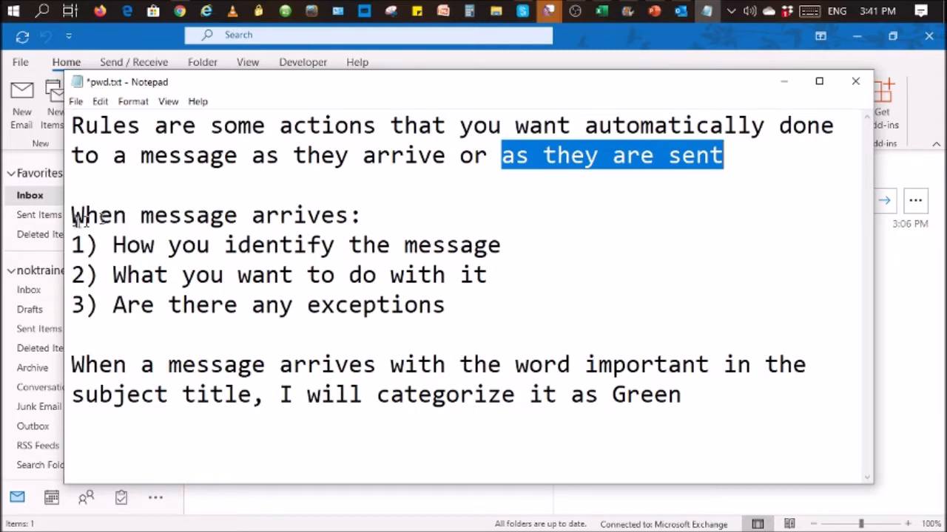
pyautogui.moveTo(72, 214); pyautogui.dragTo(348, 214)
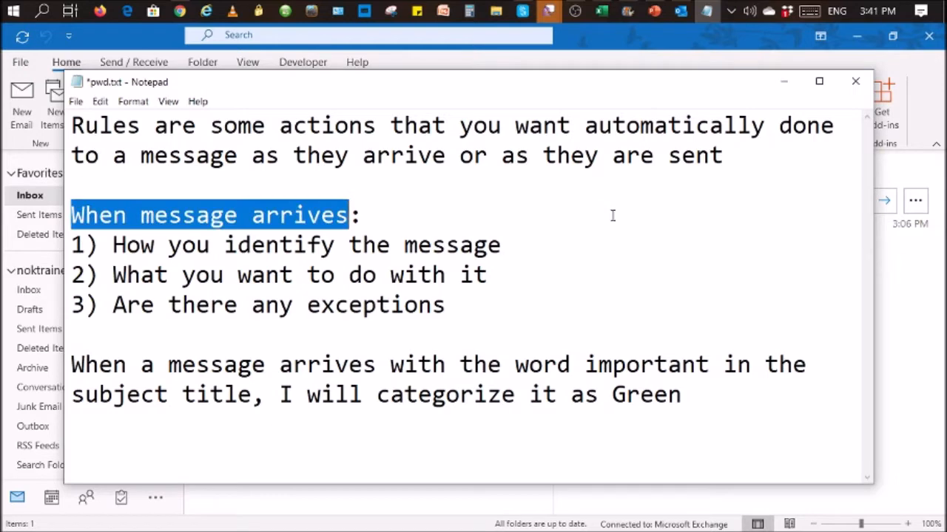
pyautogui.click(917, 314)
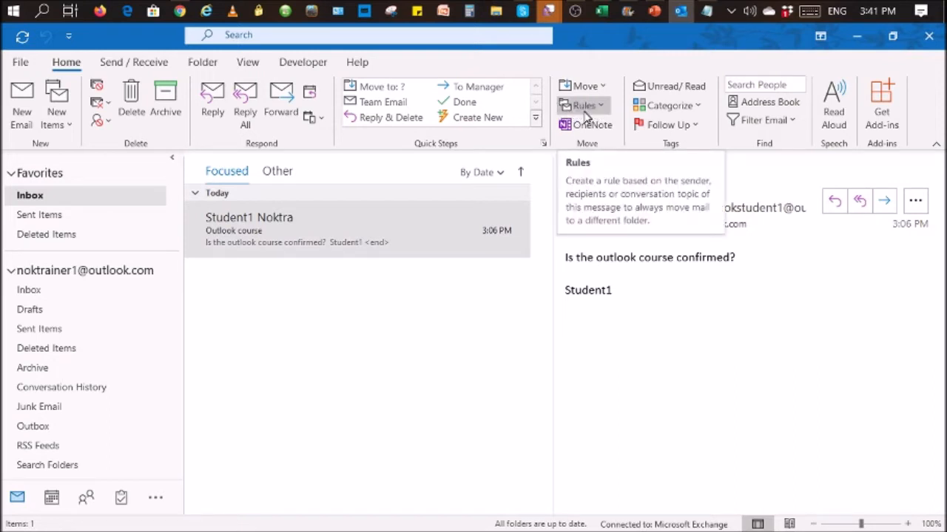
# Review in the Notepad notes the three points for arriving messages: how to identify them, what to do with them, and exceptions
pyautogui.click(705, 17)
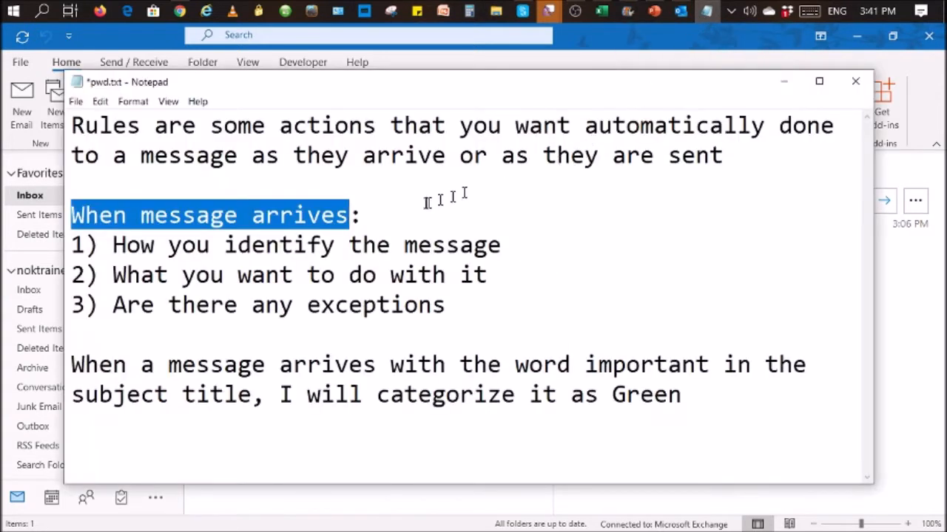
pyautogui.click(381, 216)
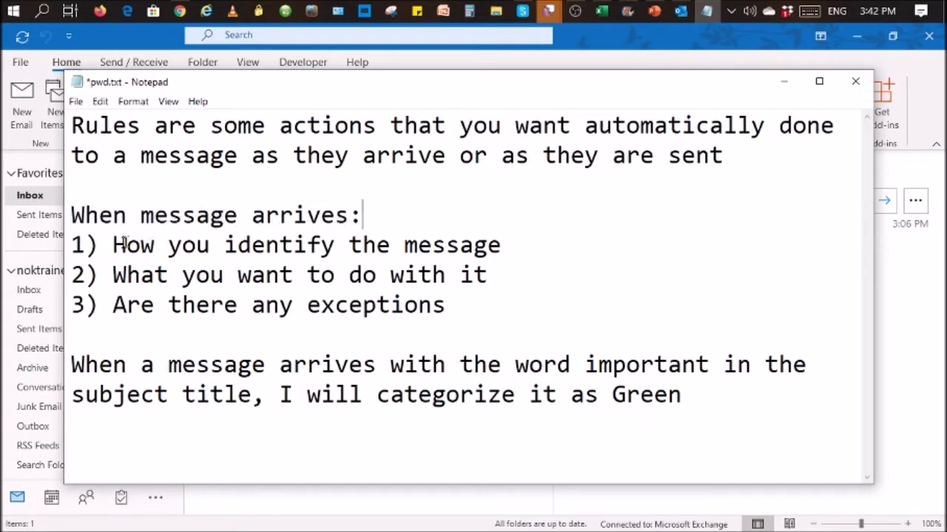
pyautogui.moveTo(113, 245); pyautogui.dragTo(520, 238)
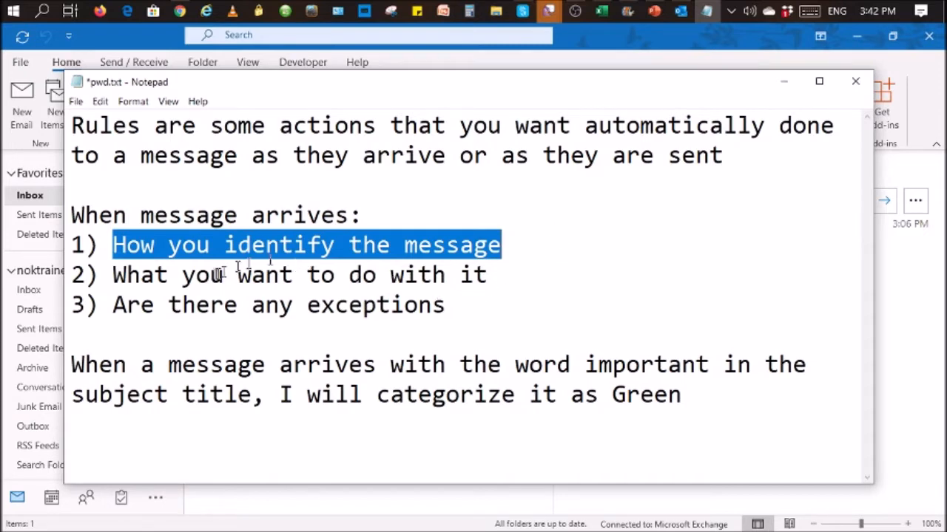
pyautogui.moveTo(111, 276); pyautogui.dragTo(504, 272)
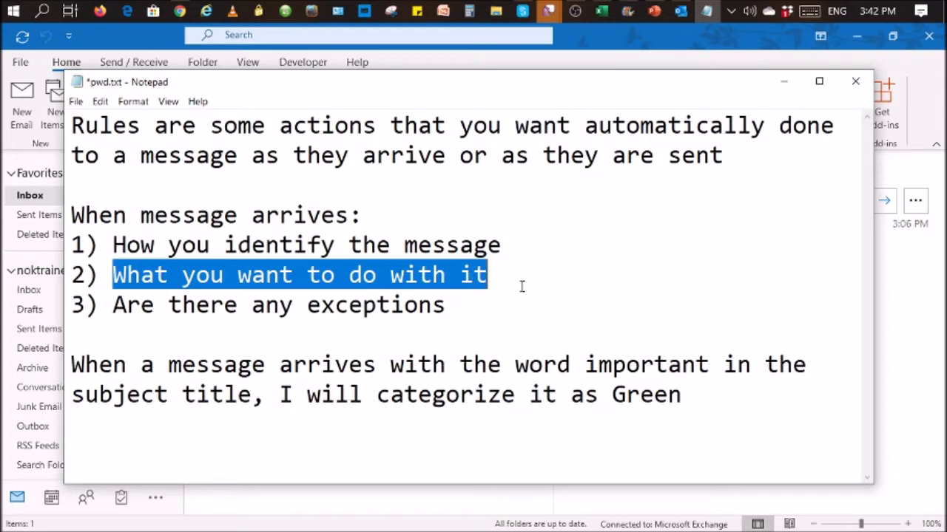
pyautogui.moveTo(114, 299); pyautogui.dragTo(450, 305)
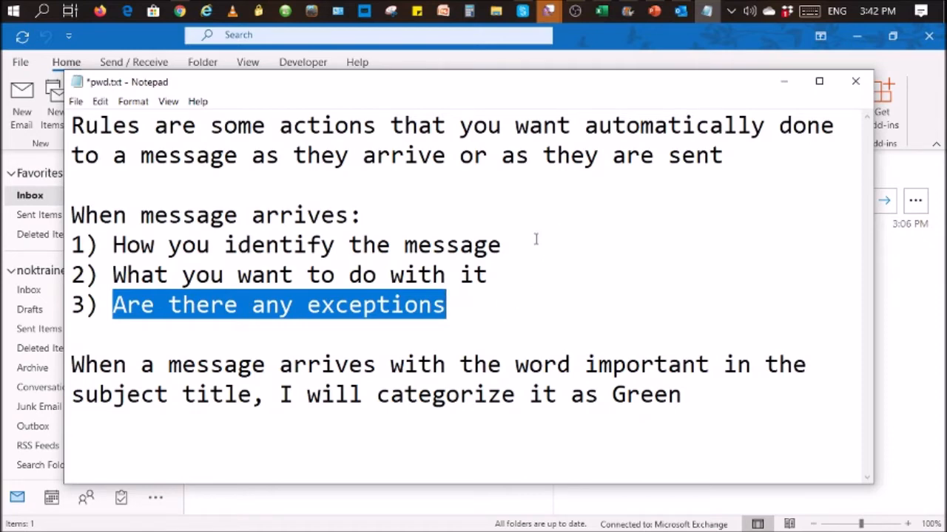
pyautogui.click(492, 276)
pyautogui.moveTo(492, 277); pyautogui.dragTo(102, 275)
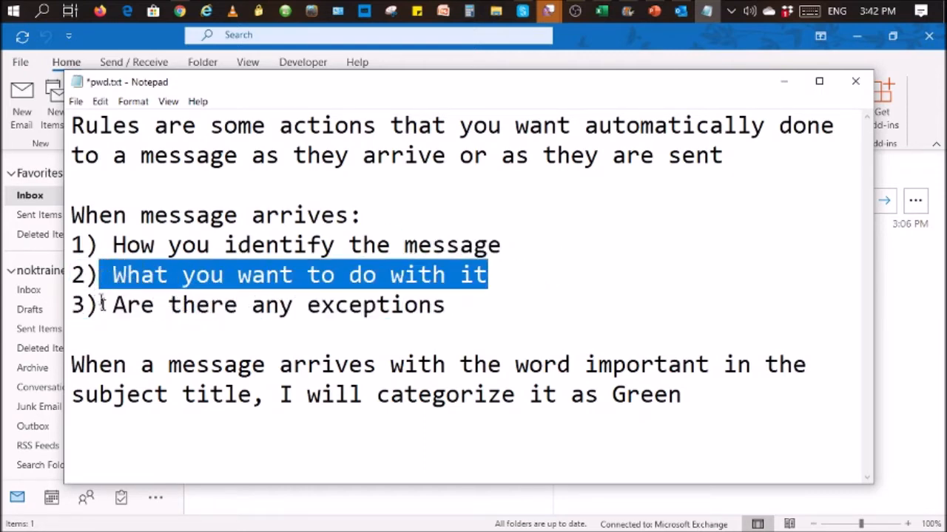
pyautogui.moveTo(111, 307); pyautogui.dragTo(451, 307)
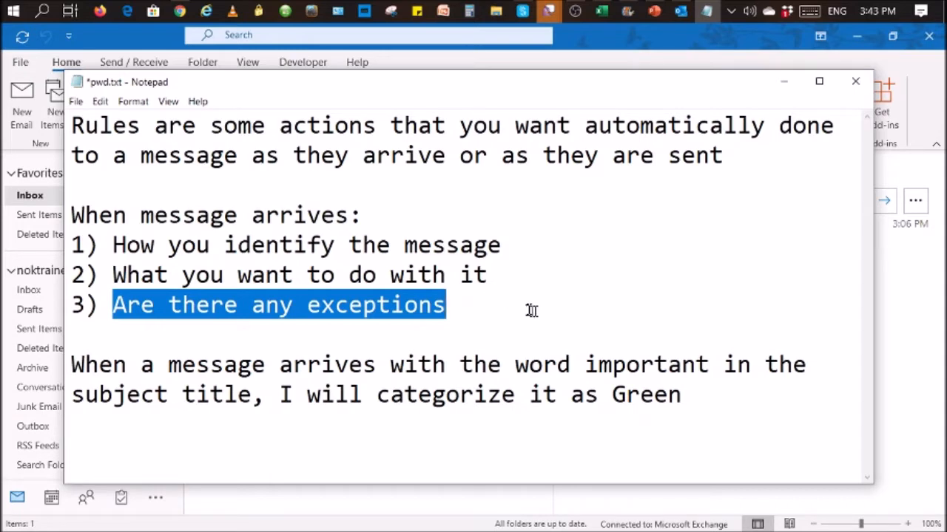
pyautogui.click(454, 309)
pyautogui.moveTo(455, 310); pyautogui.dragTo(306, 307)
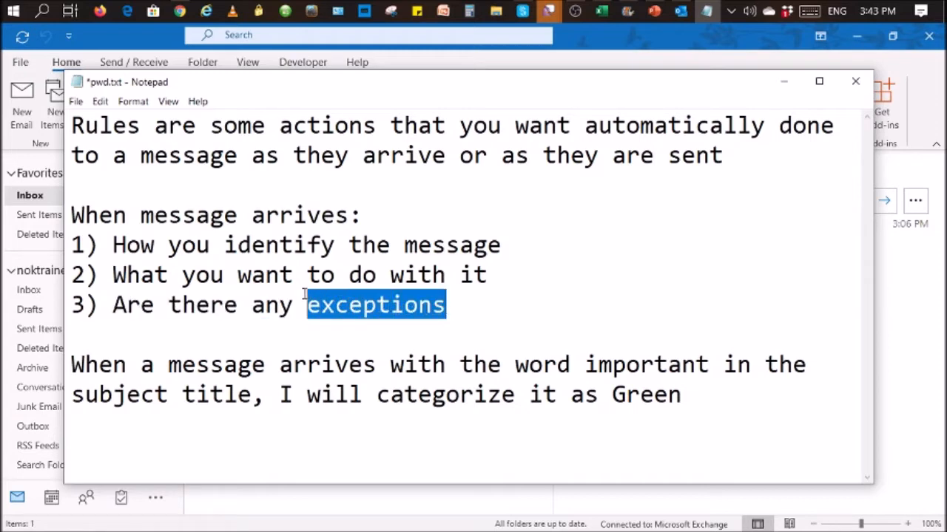
pyautogui.click(484, 315)
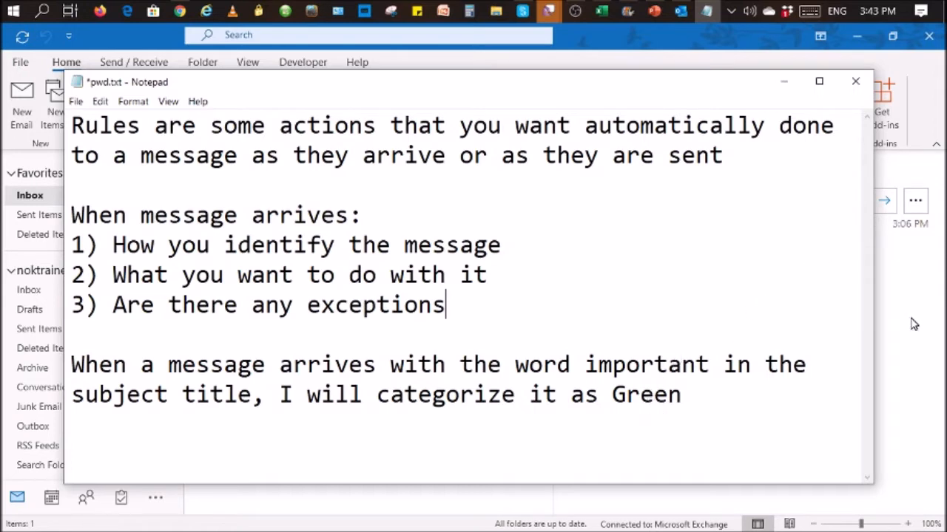
# Switch to Outlook and start a new email rule from the Rules and Alerts manager
pyautogui.hotkey('alt', 'Tab')
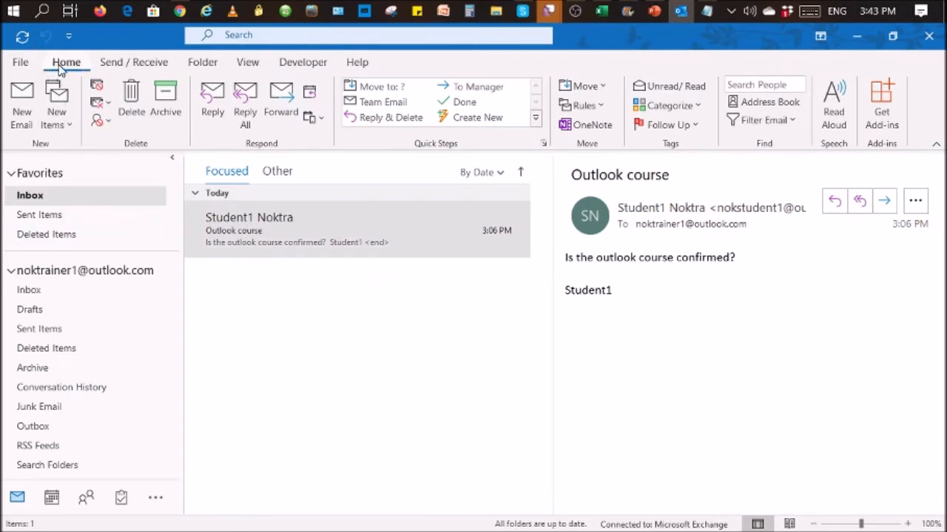
pyautogui.click(584, 105)
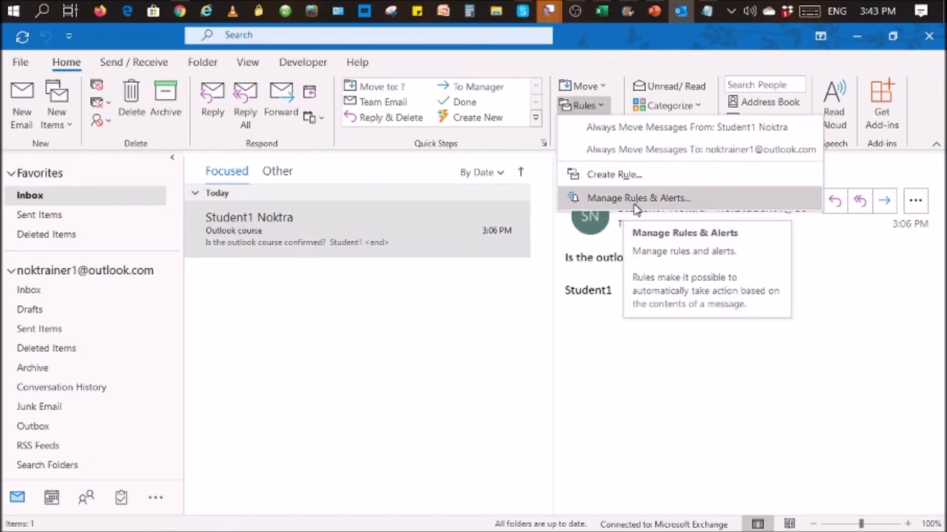
pyautogui.click(634, 201)
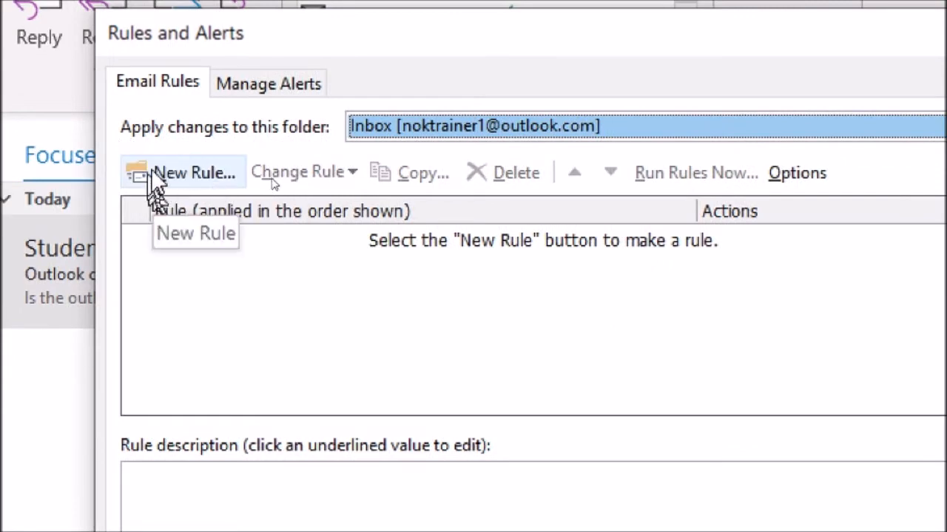
pyautogui.click(148, 173)
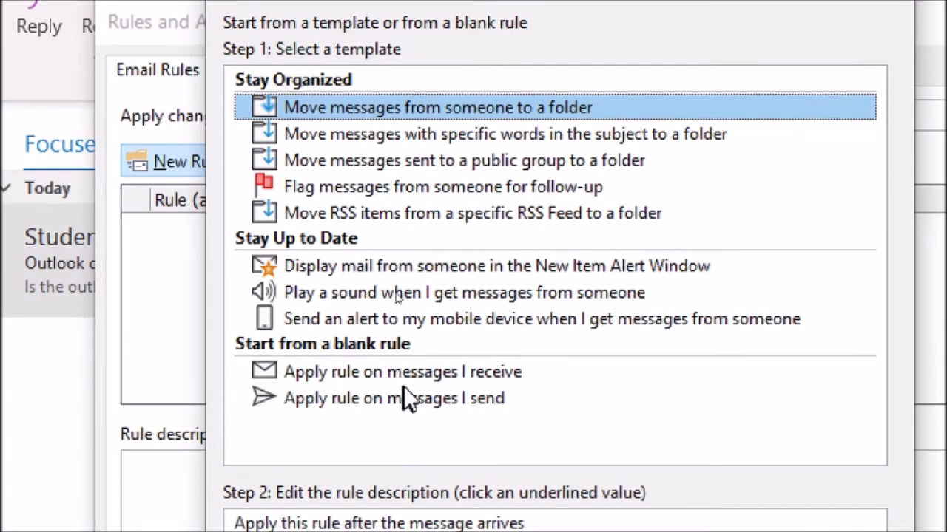
# Start from the blank rule that applies to messages I receive and proceed to the conditions
pyautogui.click(409, 374)
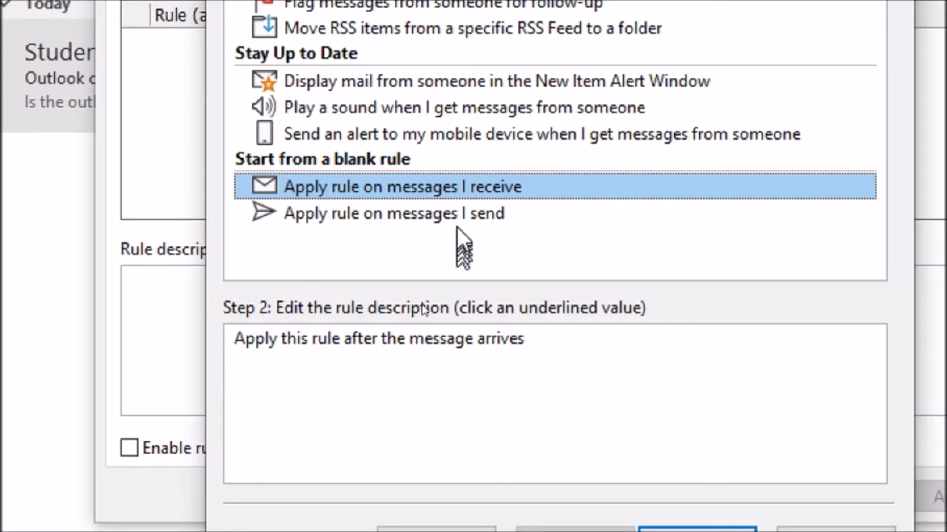
pyautogui.click(472, 214)
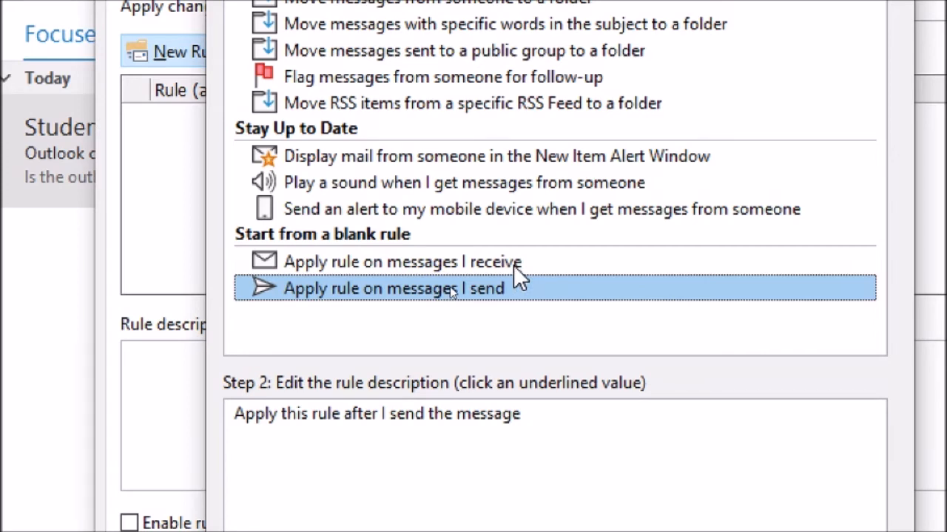
pyautogui.click(515, 265)
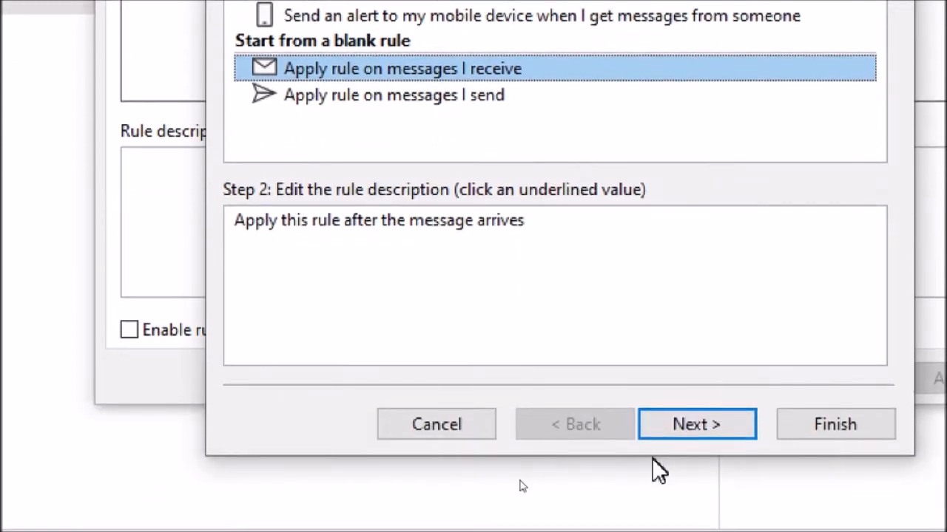
pyautogui.click(677, 425)
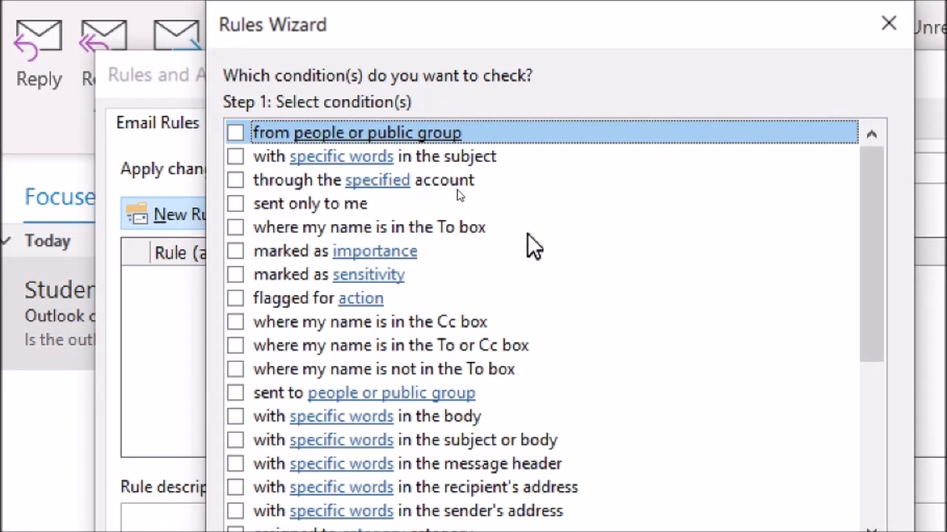
# Add the condition that the subject contains the specific word "important" and proceed to the actions
pyautogui.click(236, 157)
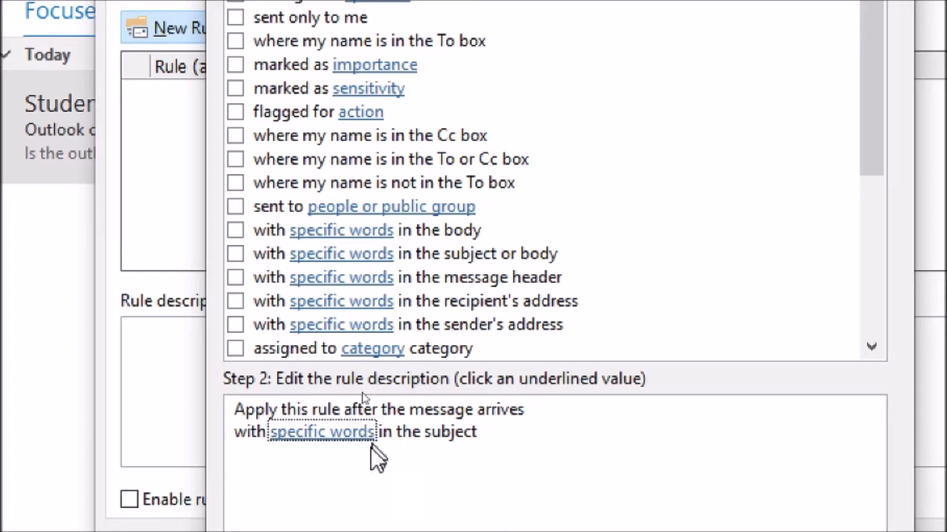
pyautogui.click(313, 436)
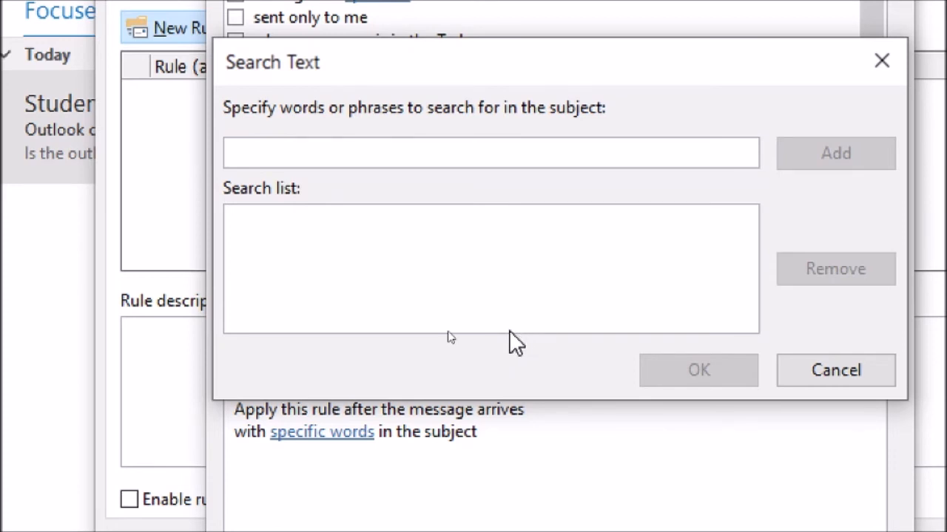
pyautogui.write('important')
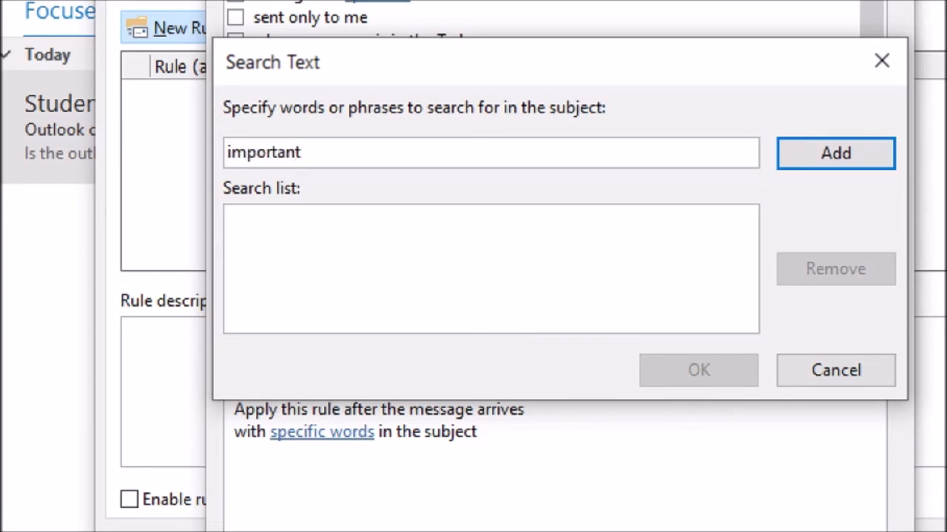
pyautogui.click(831, 153)
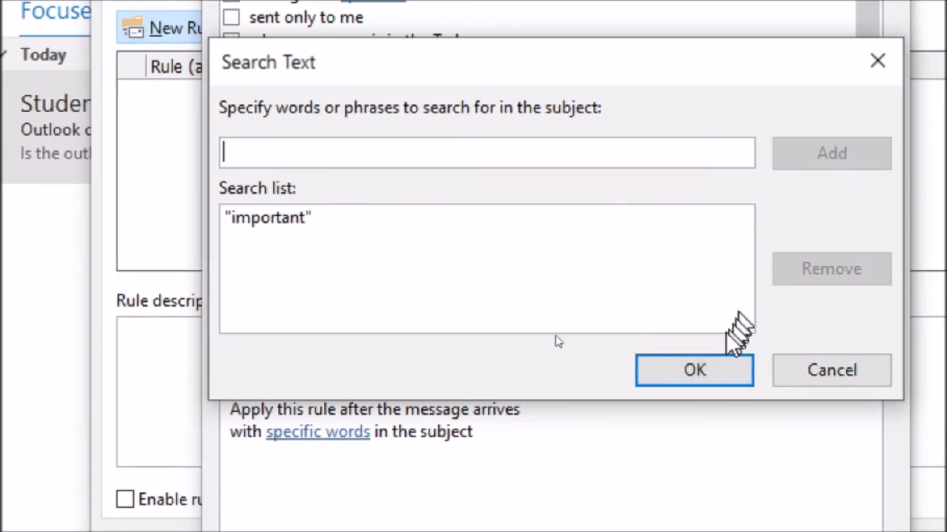
pyautogui.click(705, 362)
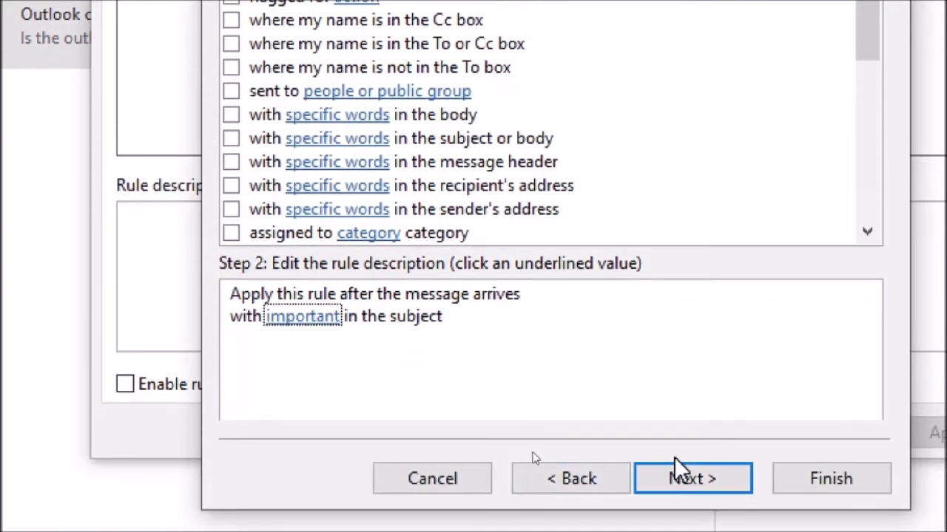
pyautogui.click(675, 478)
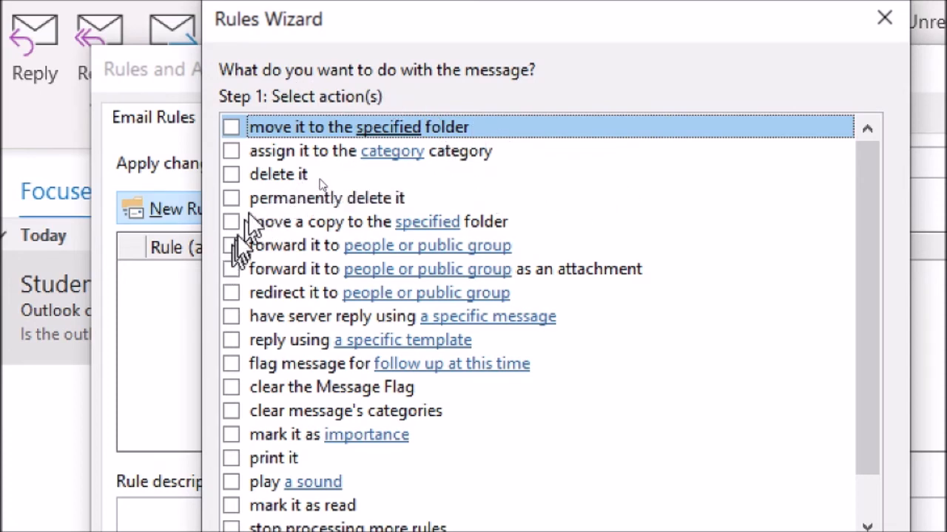
# Add the action that assigns the message to the Green Category and proceed to the exceptions
pyautogui.click(230, 151)
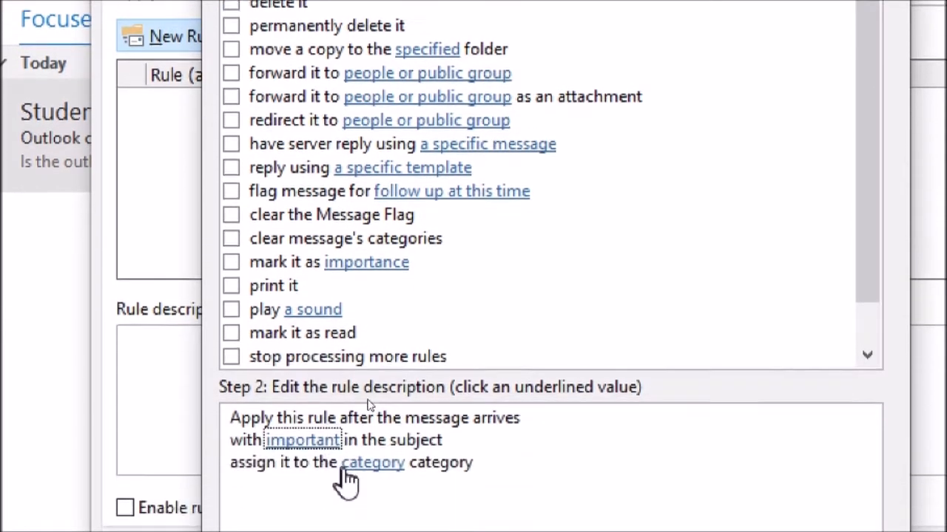
pyautogui.click(358, 464)
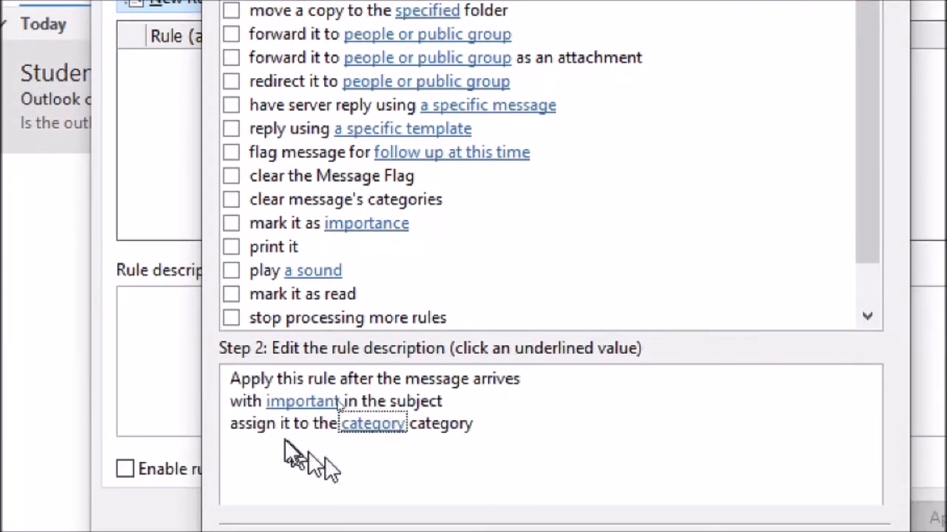
pyautogui.click(374, 425)
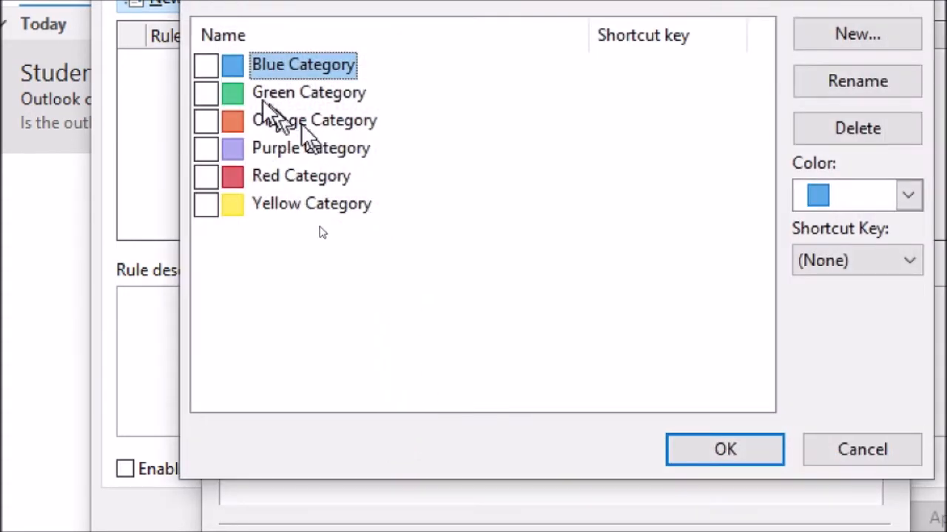
pyautogui.click(201, 95)
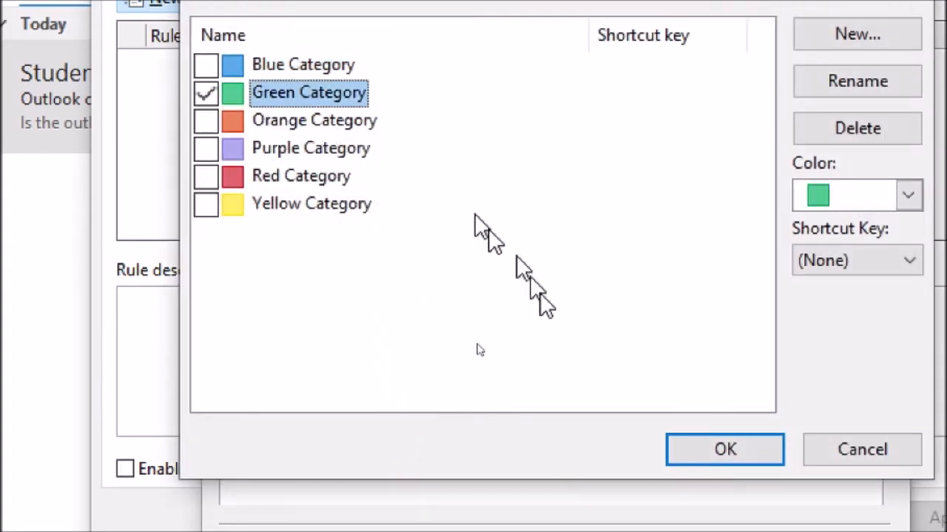
pyautogui.click(709, 454)
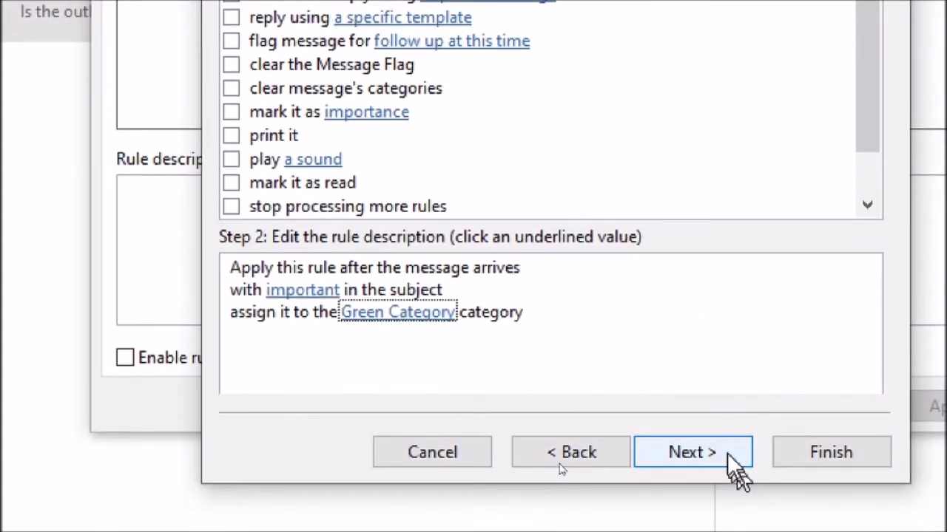
pyautogui.click(692, 452)
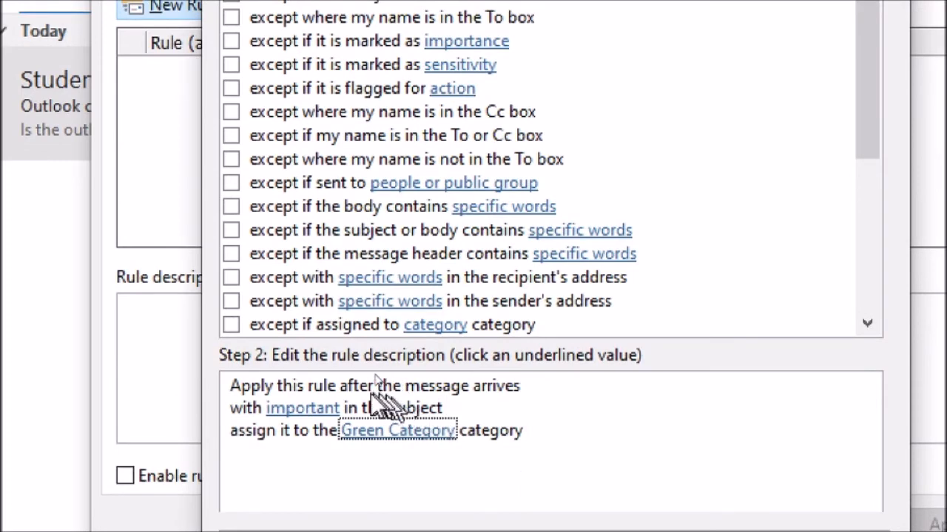
# Continue without any exceptions and extend the suggested rule name after the word "important"
pyautogui.click(302, 483)
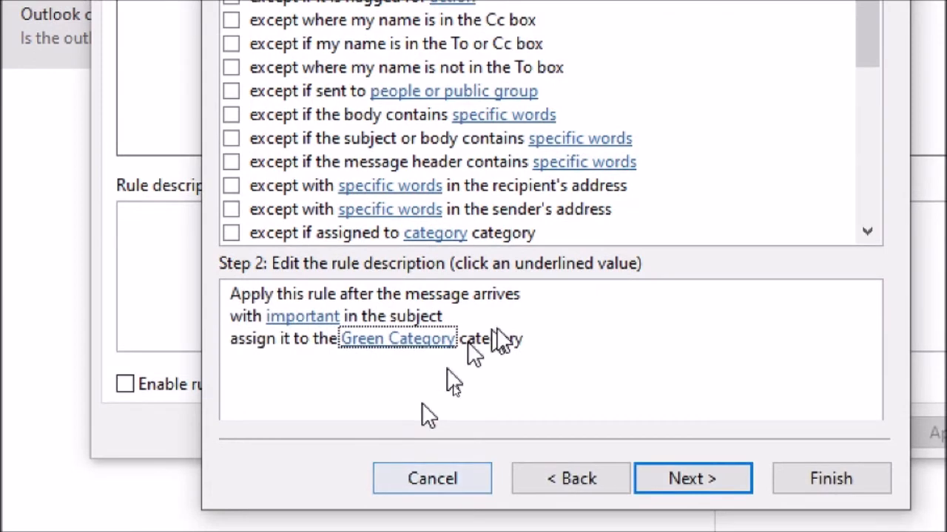
pyautogui.click(725, 488)
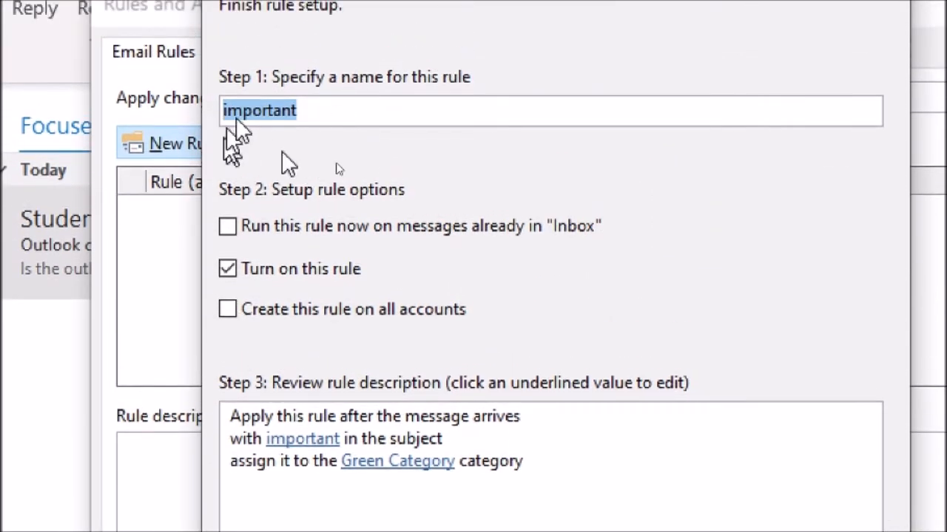
pyautogui.click(355, 119)
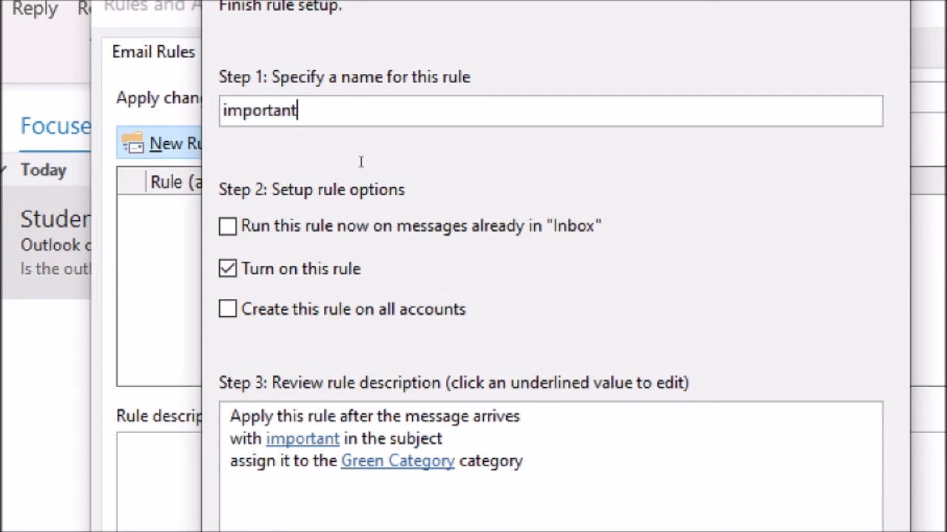
pyautogui.write('wi')
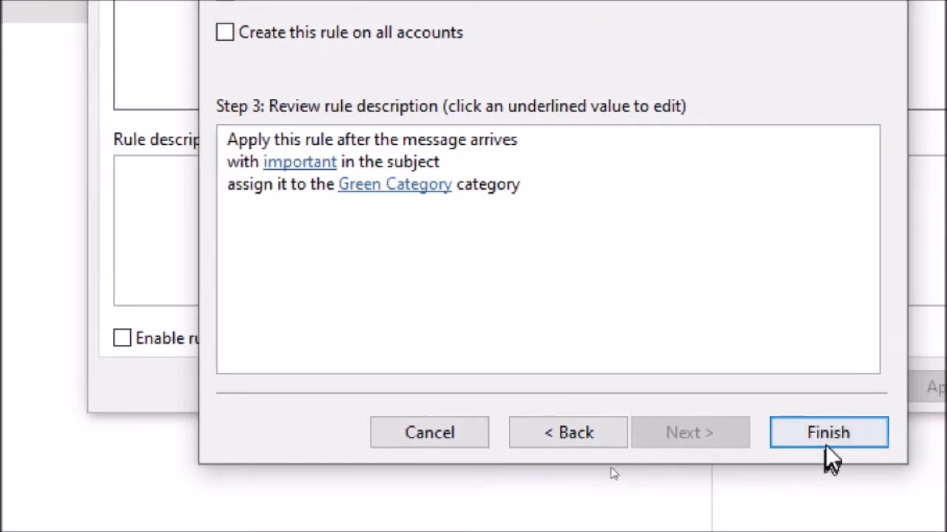
# Finish the rule, acknowledge the notice, and save it by closing the Rules and Alerts manager
pyautogui.click(826, 437)
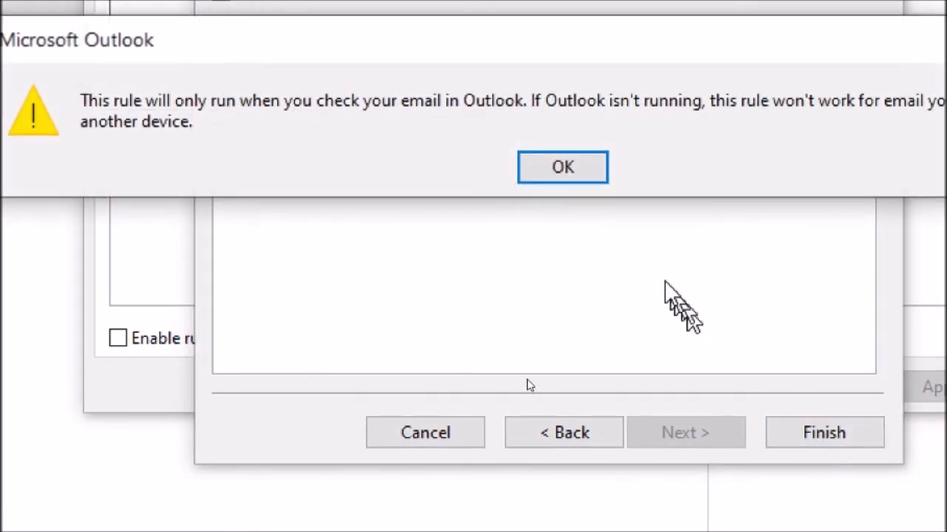
pyautogui.click(571, 169)
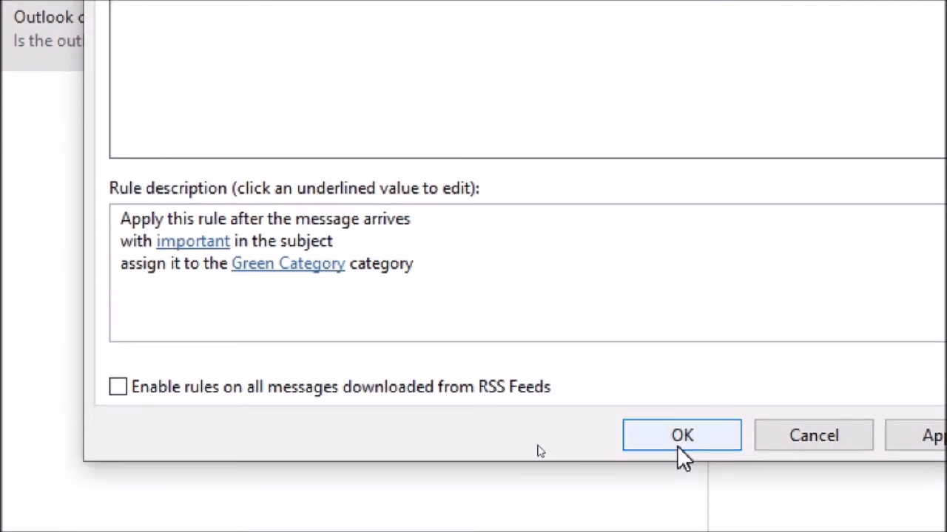
pyautogui.click(676, 446)
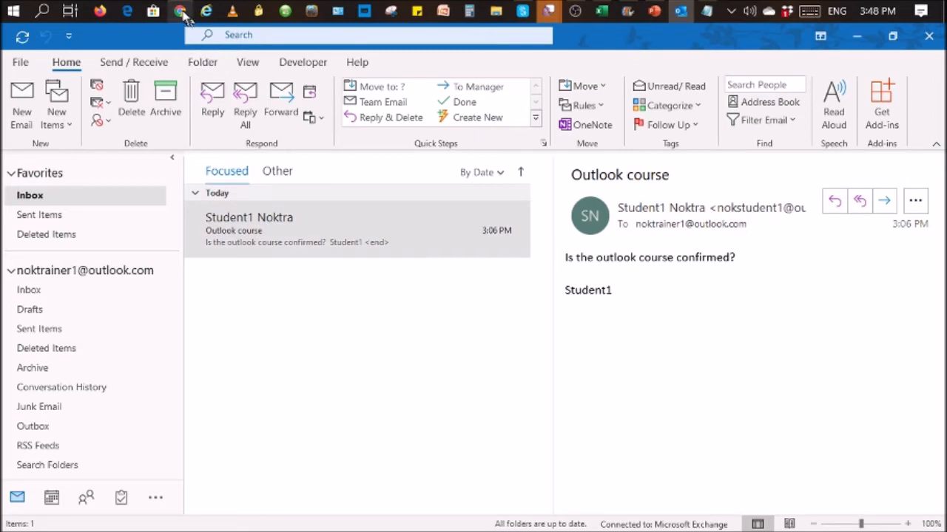
# Switch to the student's Outlook.com mailbox in Chrome and start a new message to the suggested trainer contact
pyautogui.click(181, 12)
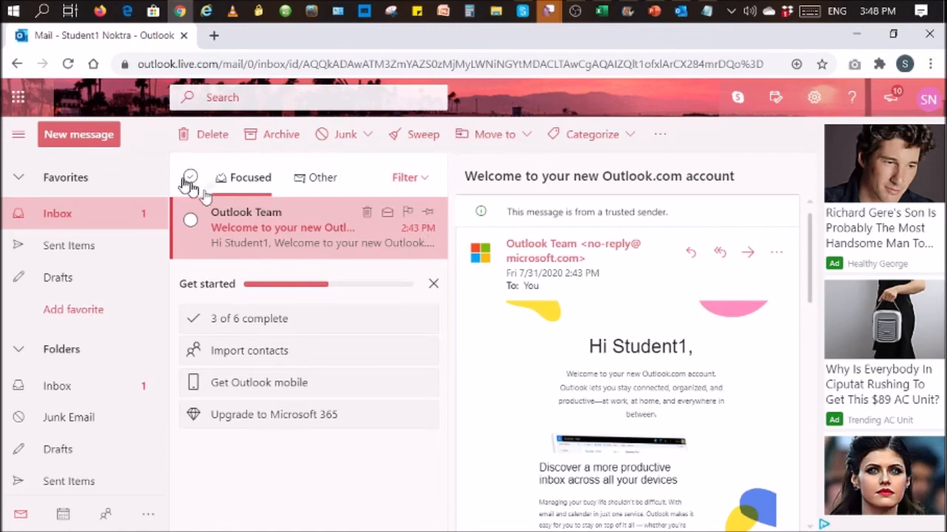
pyautogui.click(75, 143)
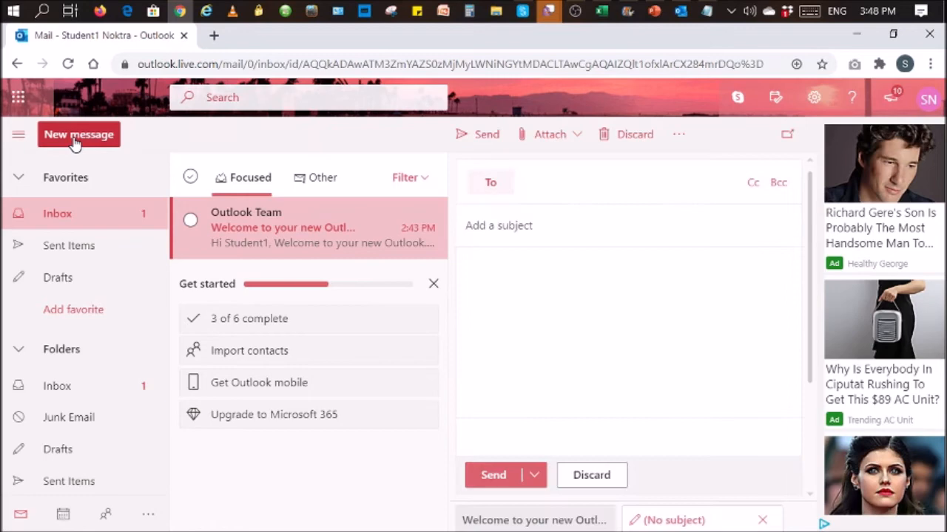
pyautogui.click(548, 184)
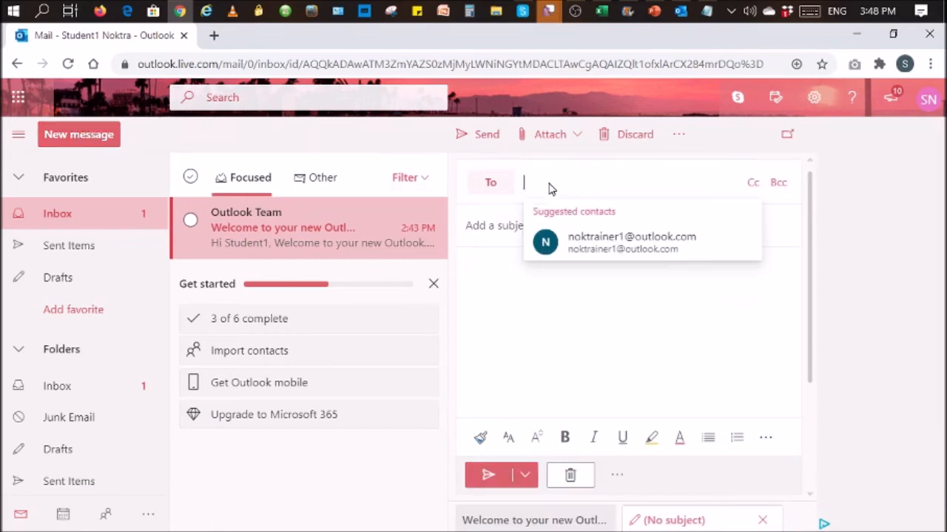
pyautogui.click(608, 244)
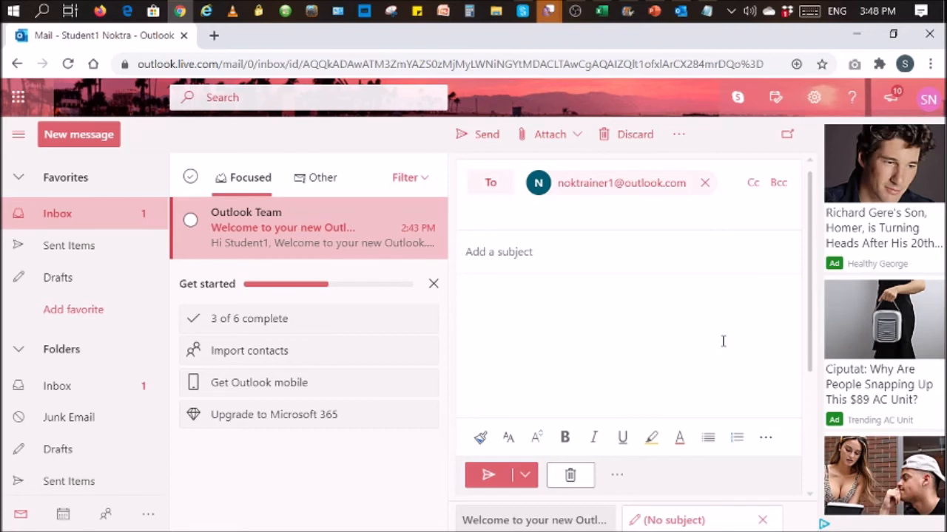
# Send the message with subject "Take your time" and body "Return the file when you are done with it. No hurry", signed Student1
pyautogui.write('Take your time')
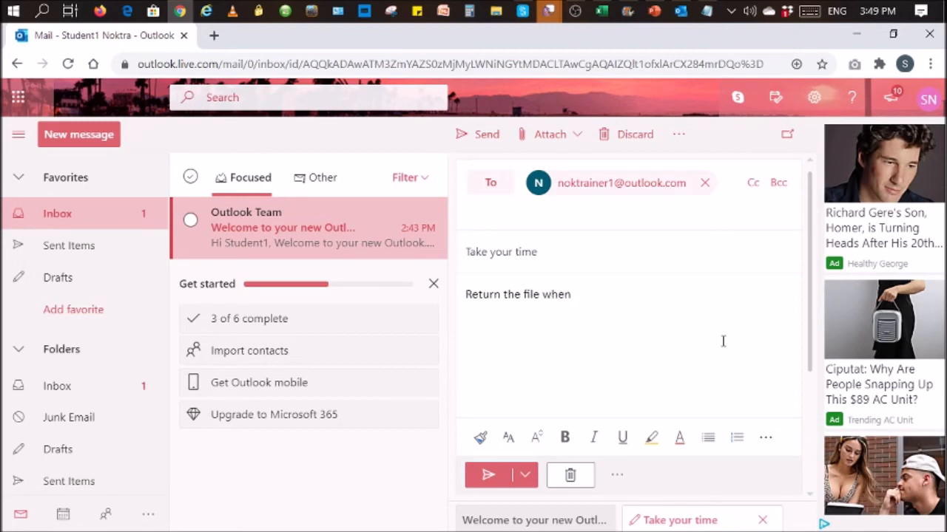
pyautogui.write('you are done with it. No hurry')
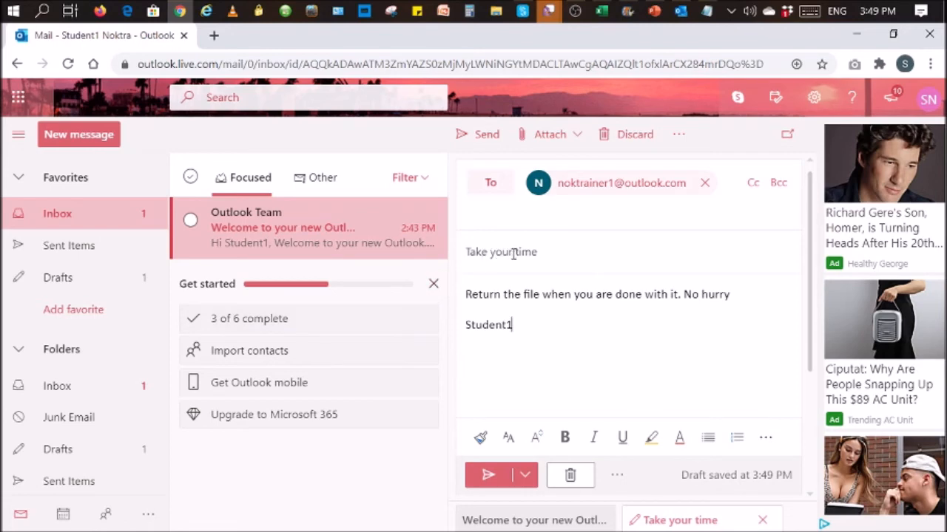
pyautogui.click(488, 479)
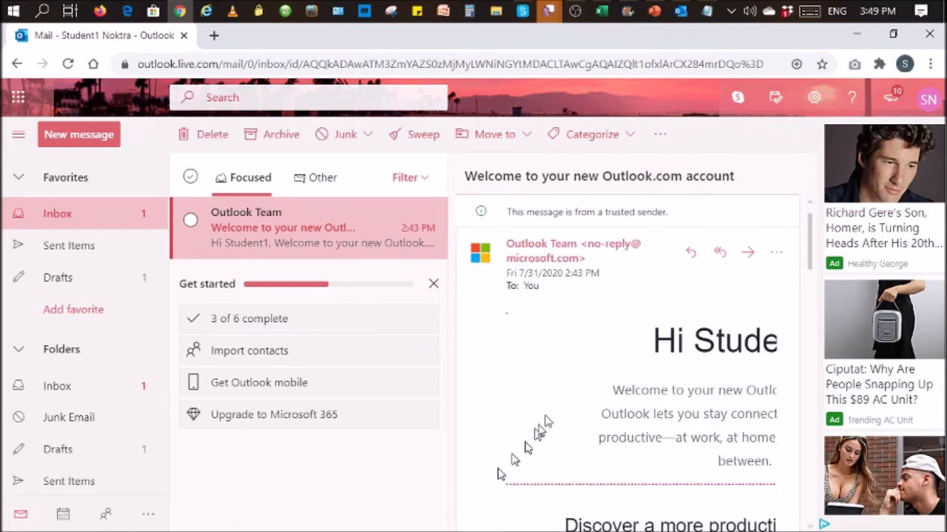
# Return to desktop Outlook, send and receive all folders, and check how the "Take your time" message arrives
pyautogui.click(855, 34)
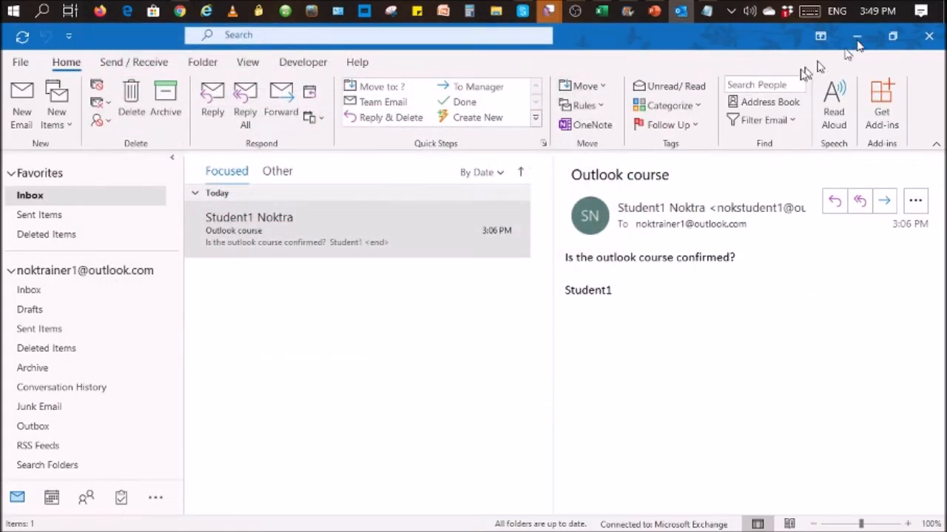
pyautogui.click(411, 346)
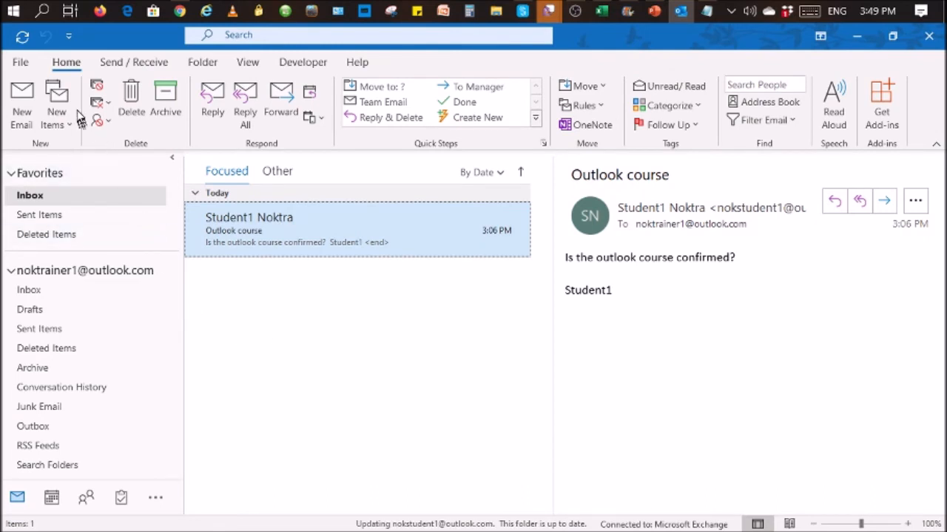
pyautogui.click(118, 64)
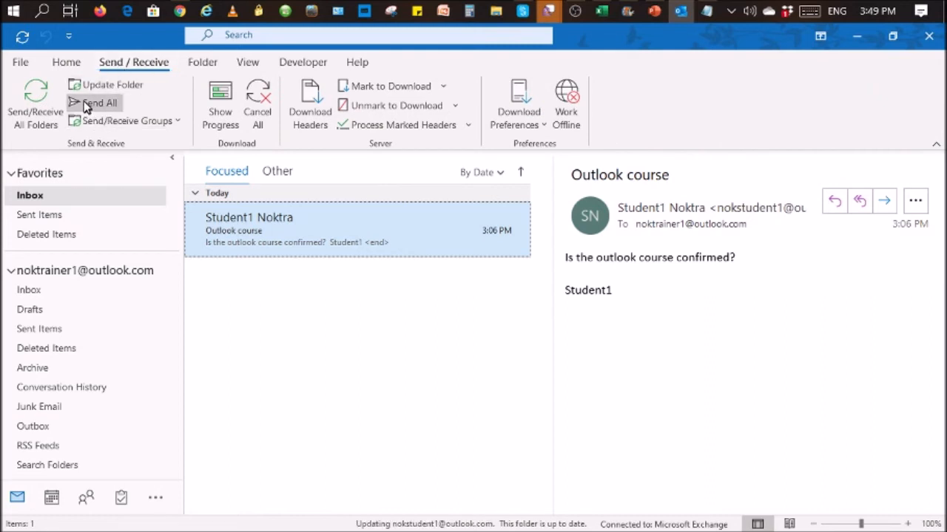
pyautogui.click(38, 96)
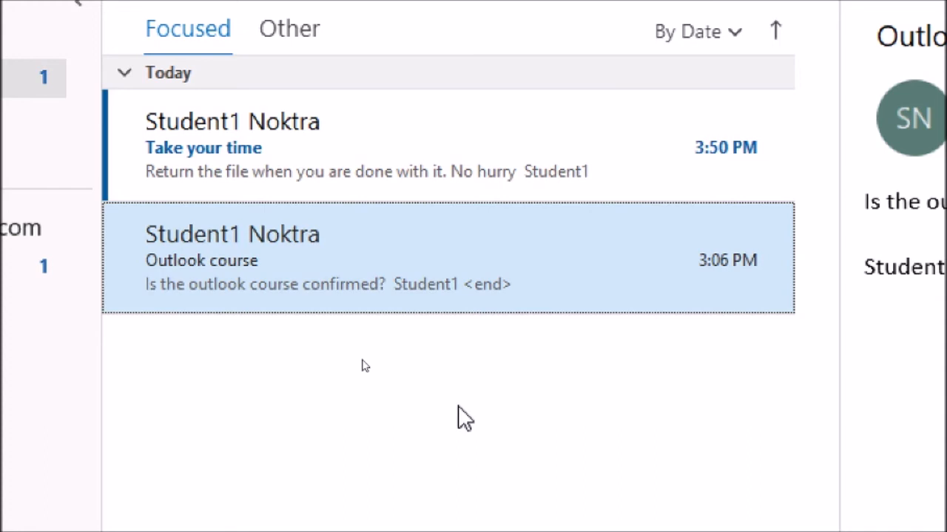
pyautogui.press('ctrl')
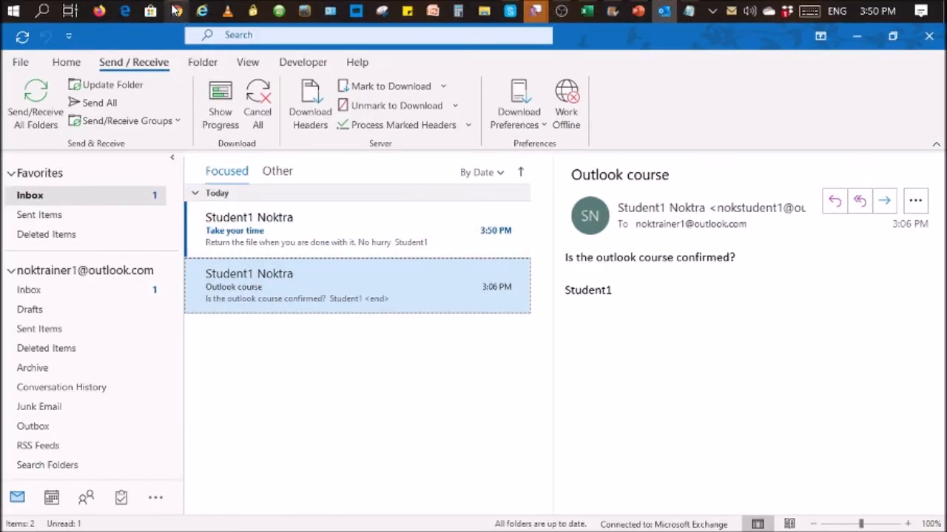
# Switch back to the student's mailbox in Chrome and start another new message to the trainer contact
pyautogui.click(176, 11)
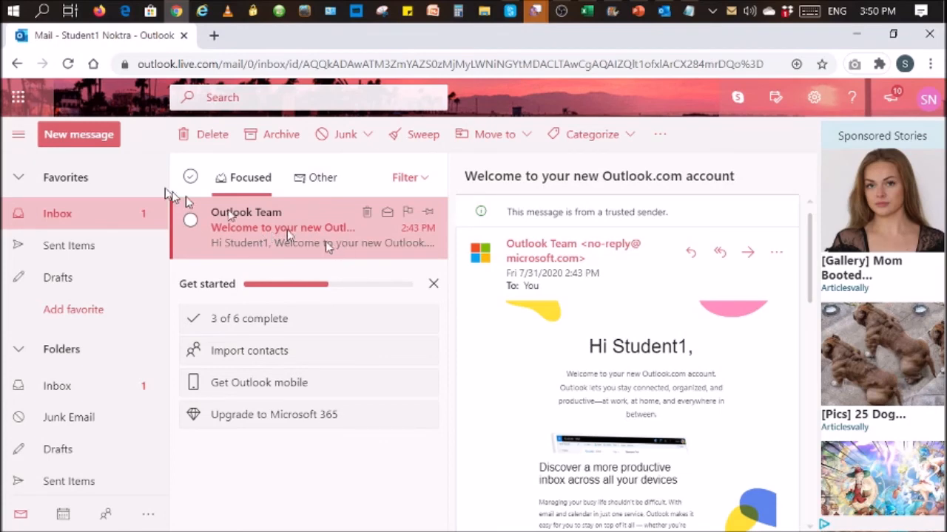
pyautogui.click(93, 140)
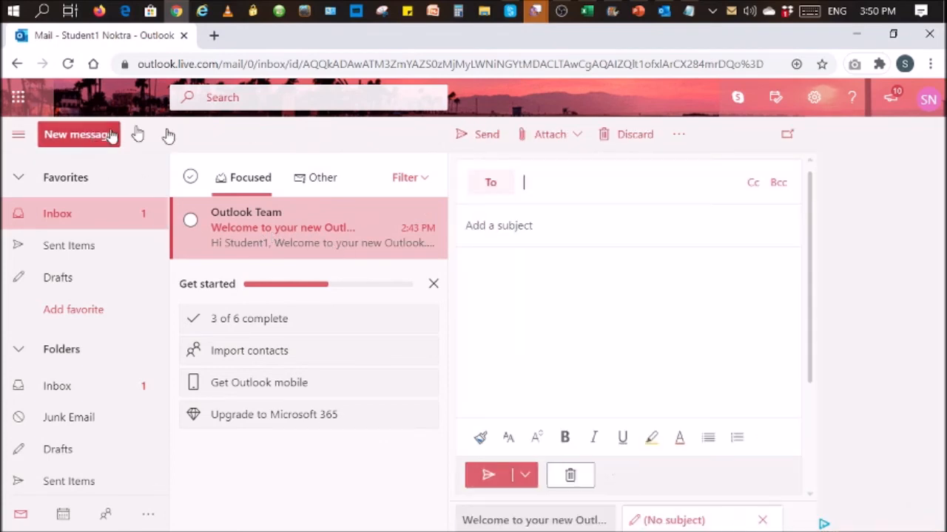
pyautogui.click(546, 183)
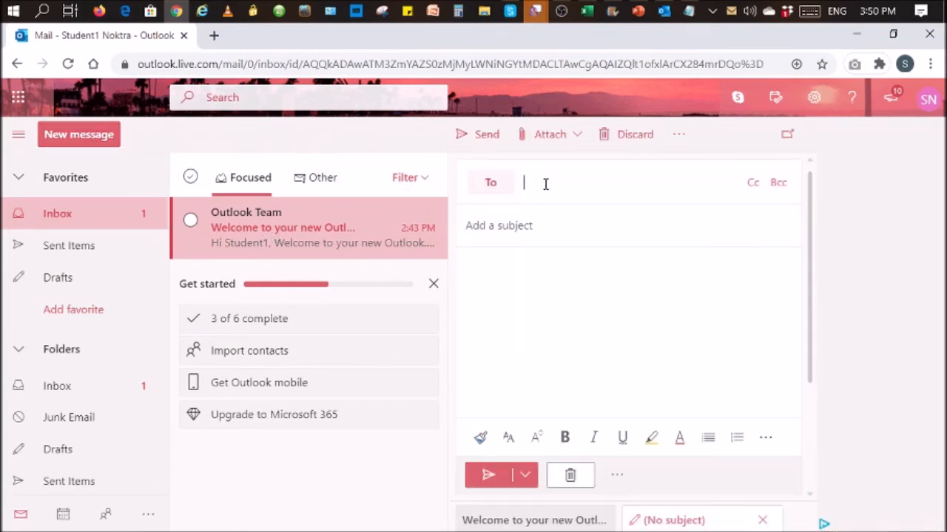
pyautogui.write('n')
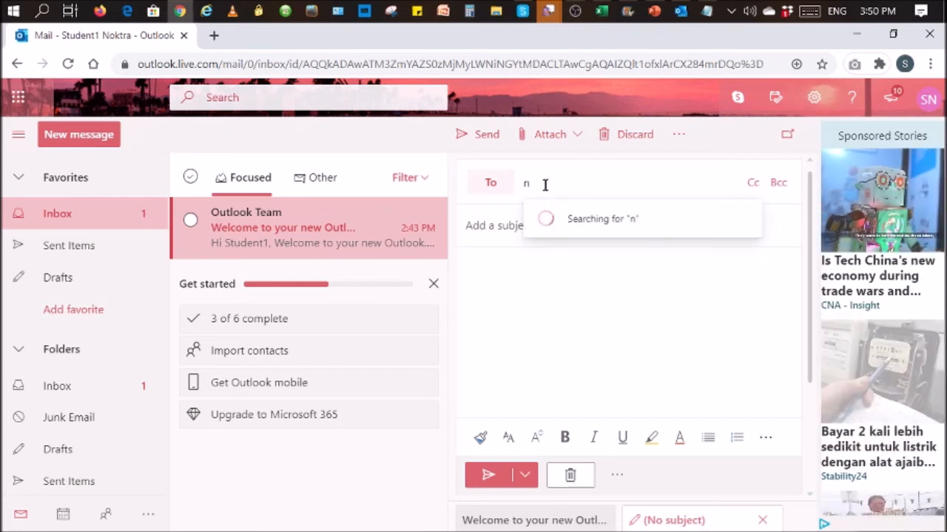
pyautogui.click(576, 216)
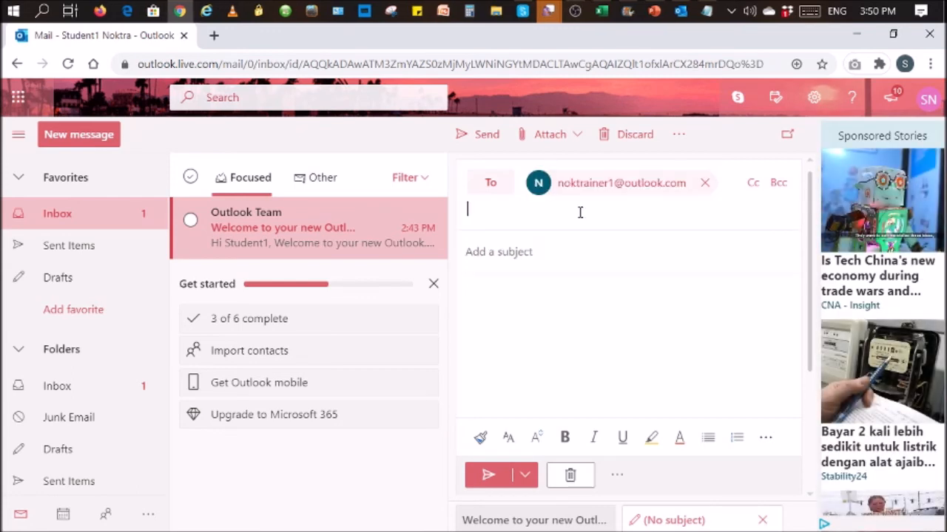
# Enter "Very important announcement" as the message subject
pyautogui.click(560, 256)
pyautogui.write('Ver')
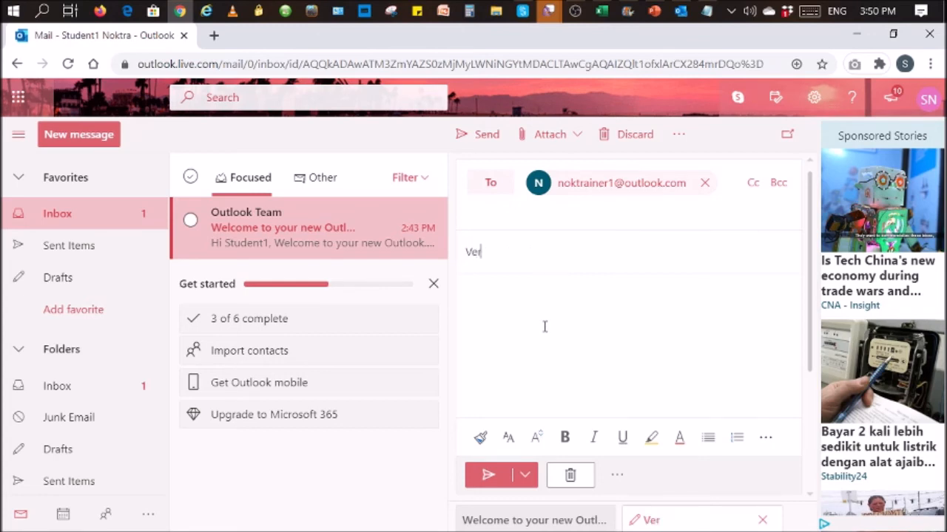
pyautogui.write('y important aa')
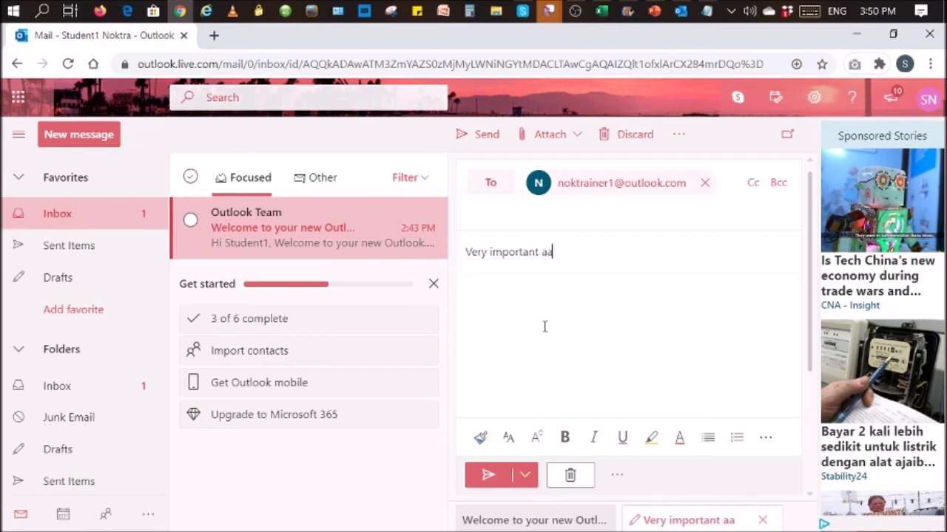
pyautogui.press('BackSpace')
pyautogui.write('nnouncement')
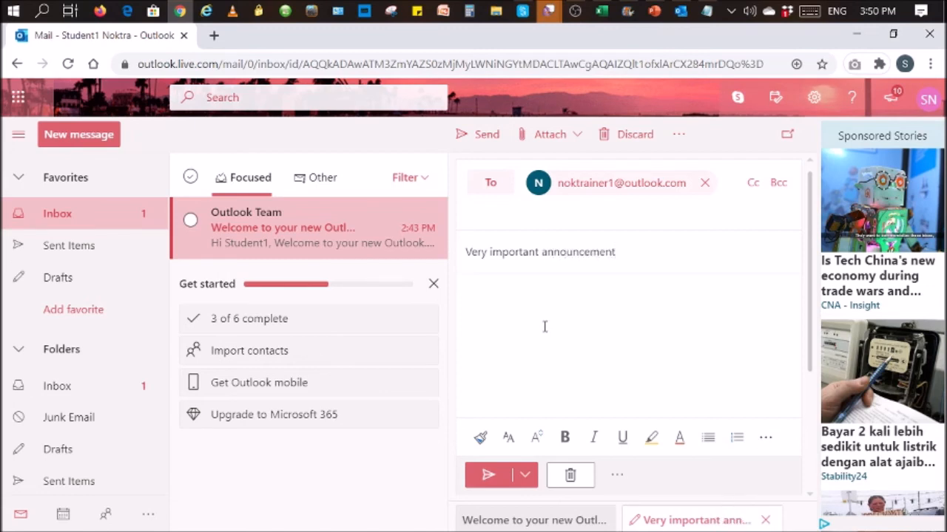
# Write "All personnel are to stay in during lunch hour for ten minutes.", signed Student1, send the message, and return to desktop Outlook
pyautogui.press('Tab')
pyautogui.write('All personnel are to ')
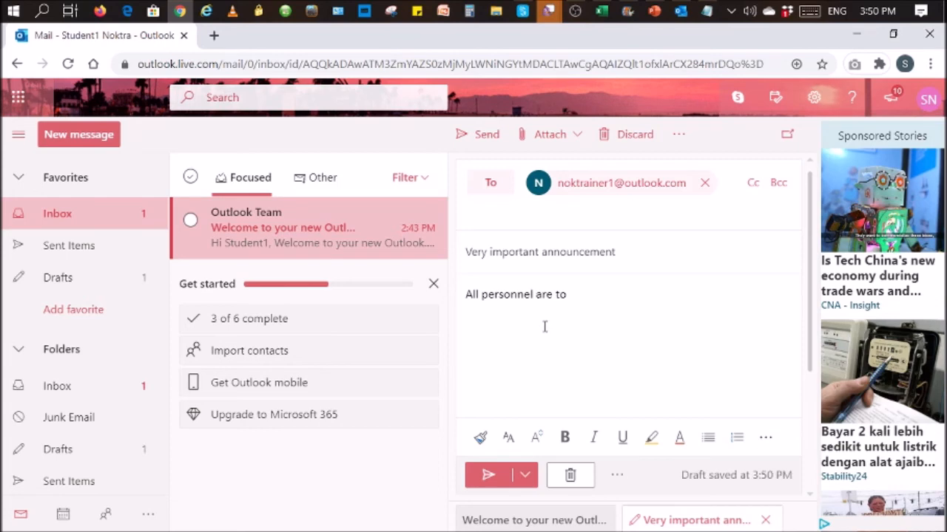
pyautogui.write('stay in during lu')
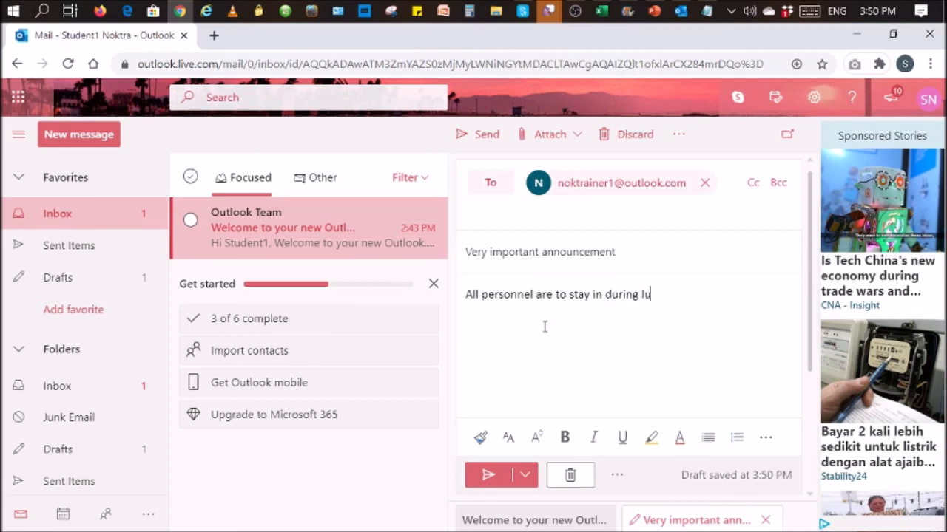
pyautogui.write('nch hour for ten m')
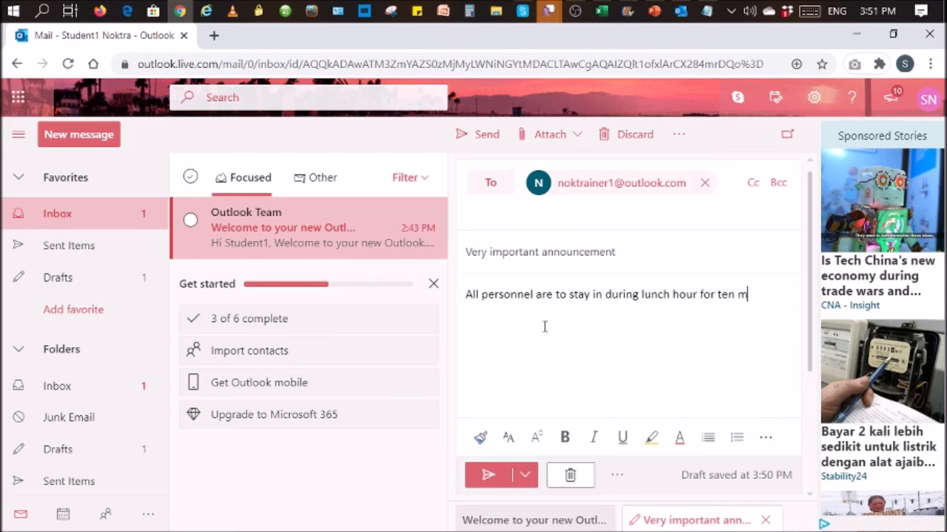
pyautogui.write('inutes.')
pyautogui.press('Return')
pyautogui.write('Student1')
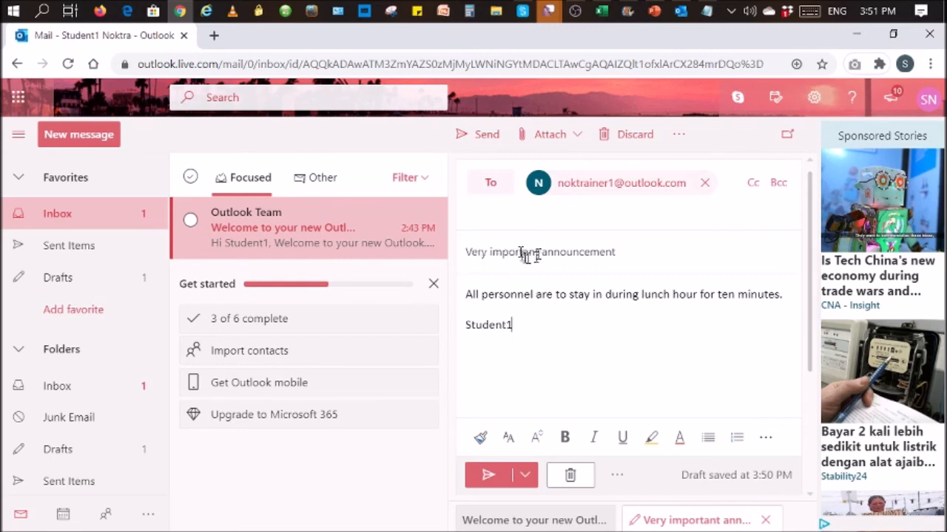
pyautogui.click(490, 477)
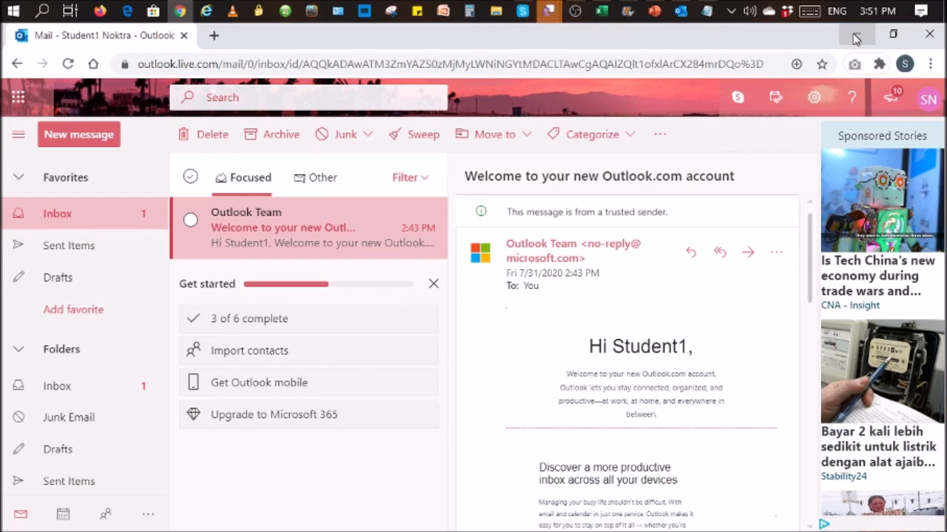
pyautogui.click(854, 37)
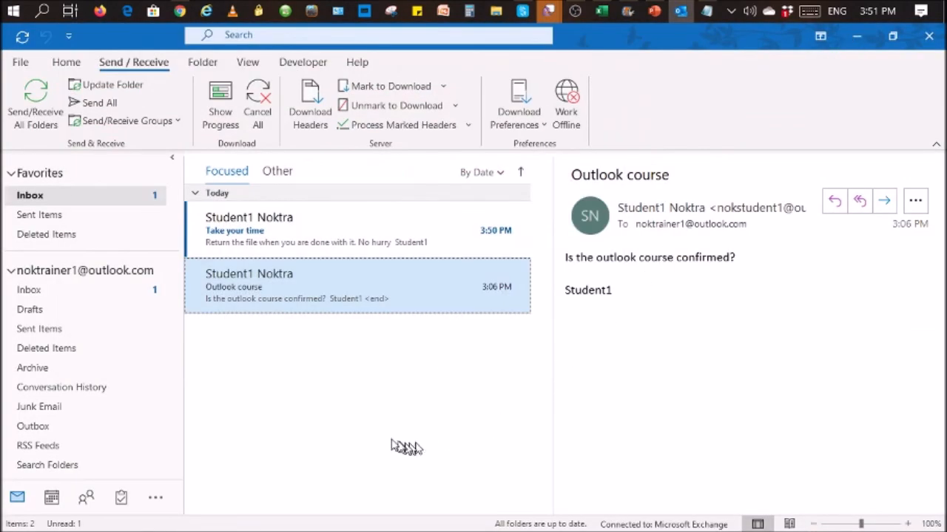